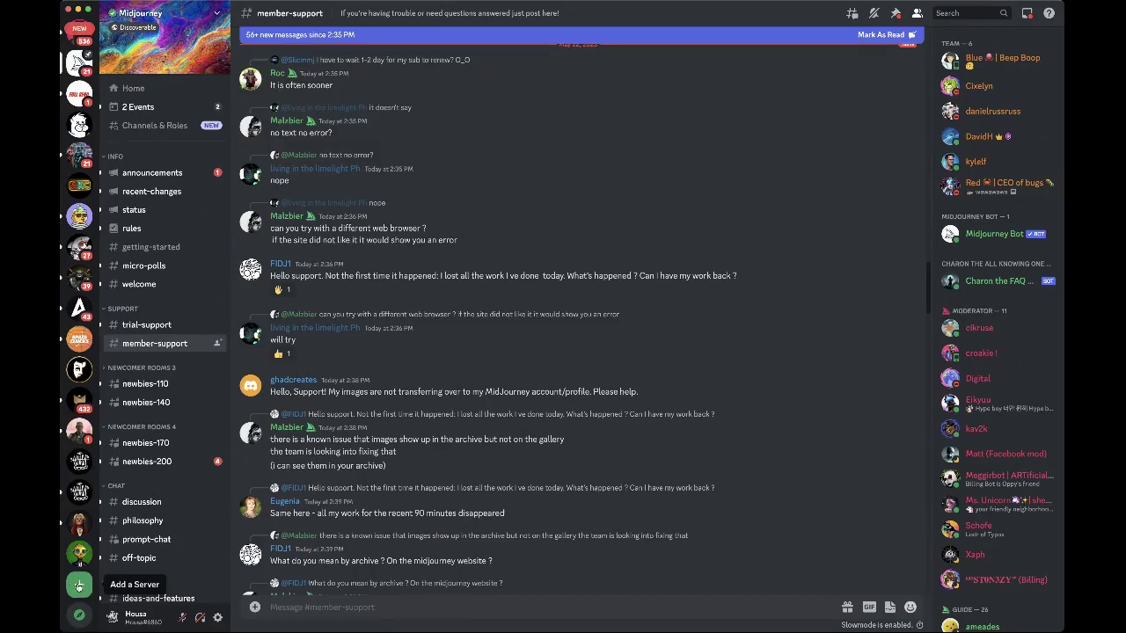
- Create a new server from scratch, without a template, and name it FaceSwaper
left_click(78, 584)
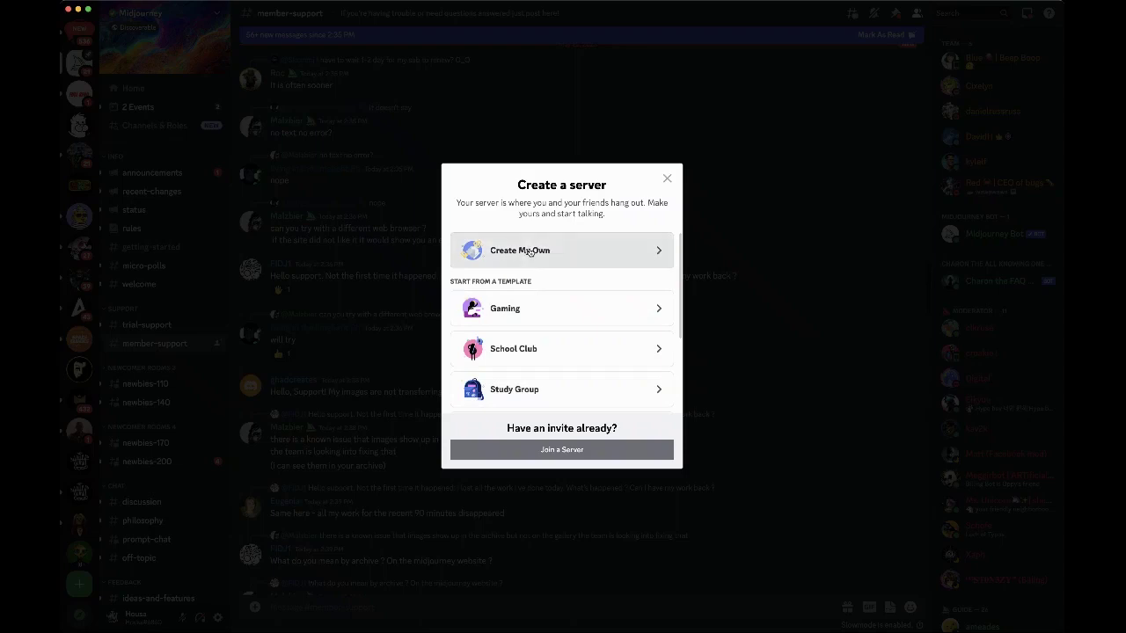
left_click(527, 247)
left_click(530, 296)
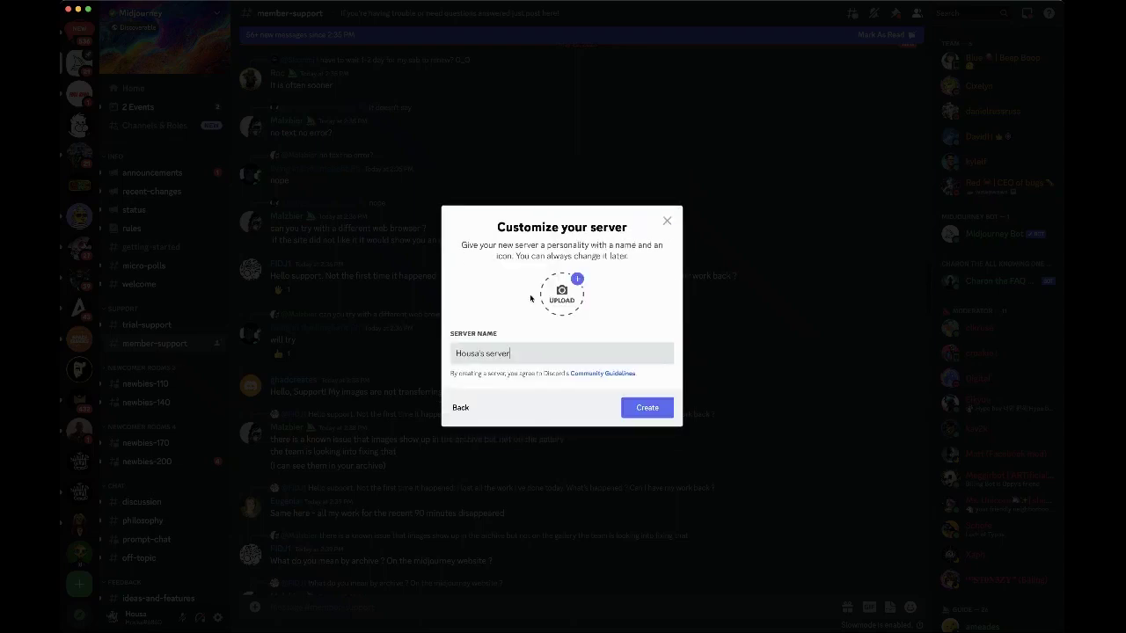
left_click_drag(518, 355, 431, 350)
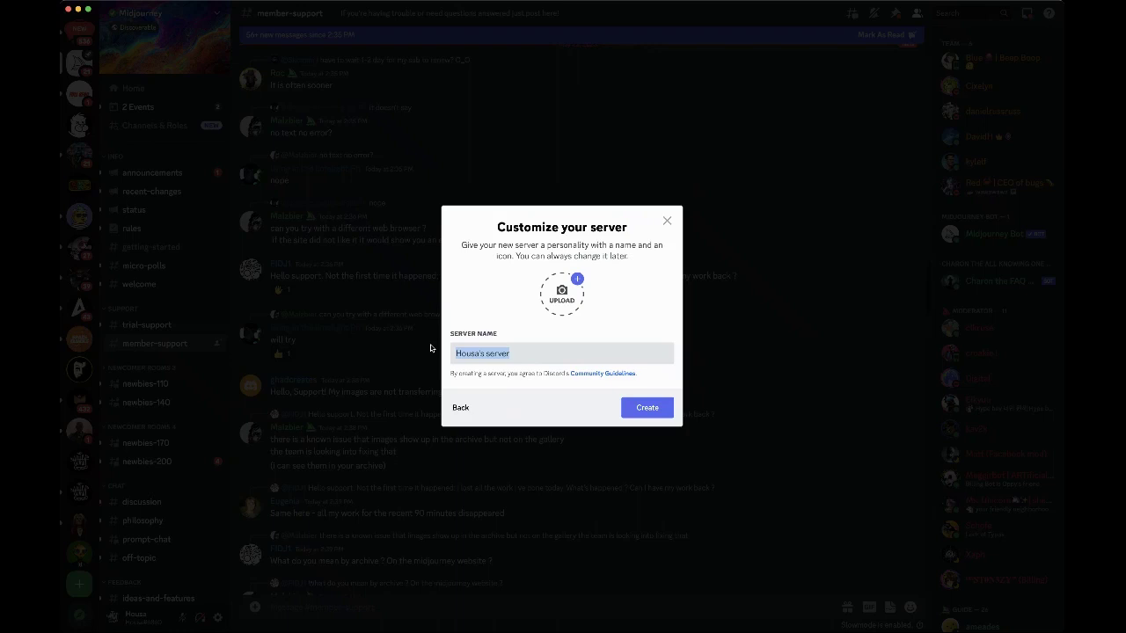
type("FaceSwapp")
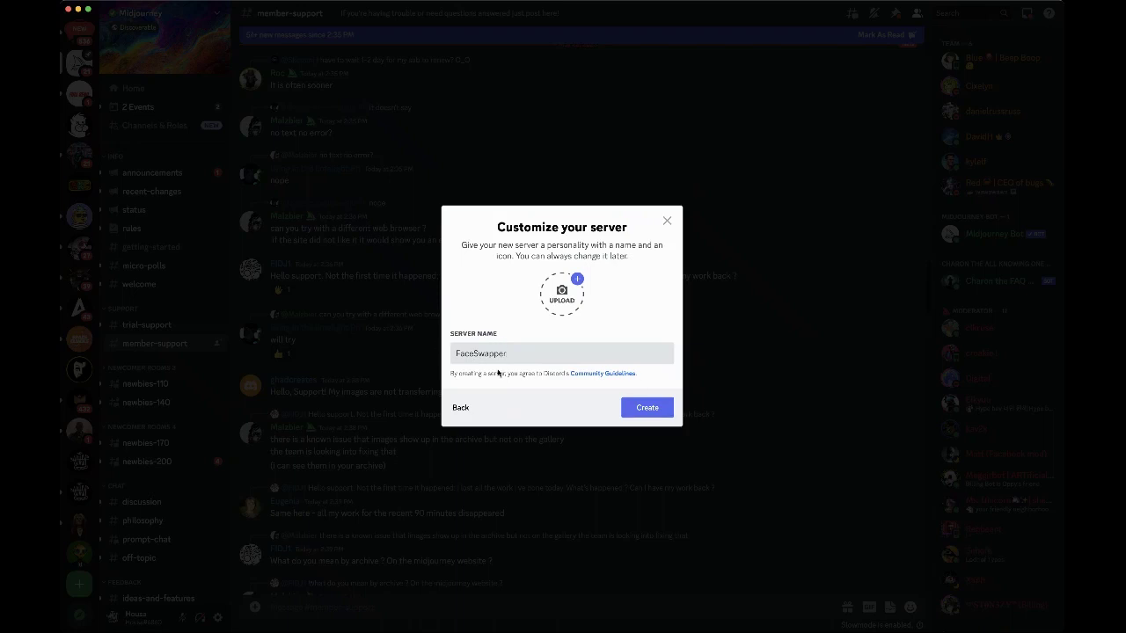
left_click(497, 359)
key("BackSpace")
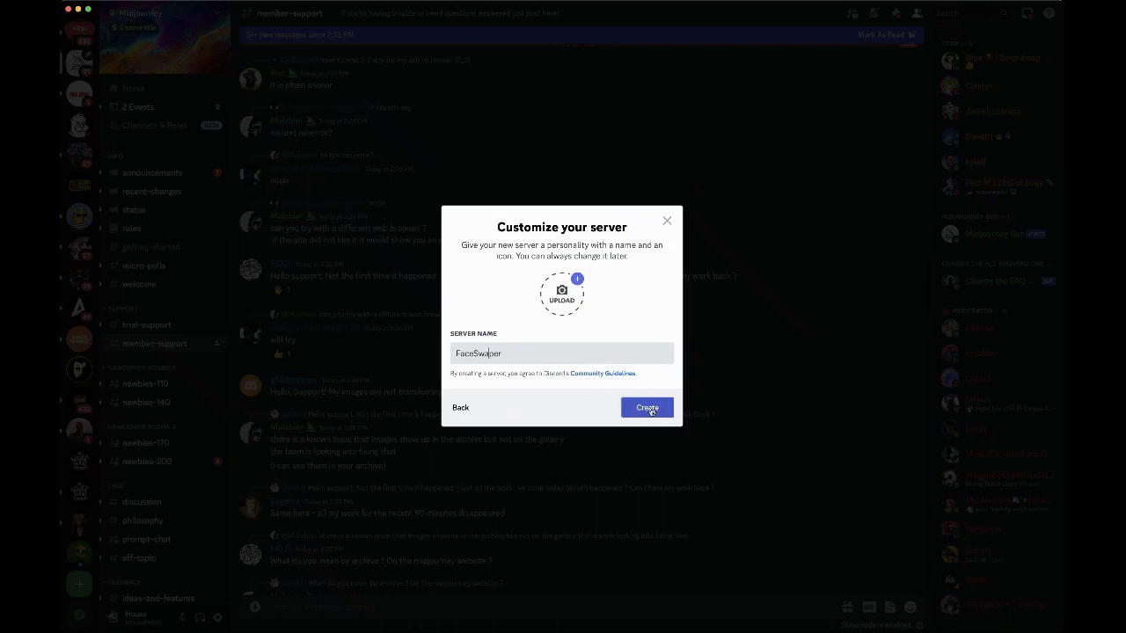
left_click(649, 409)
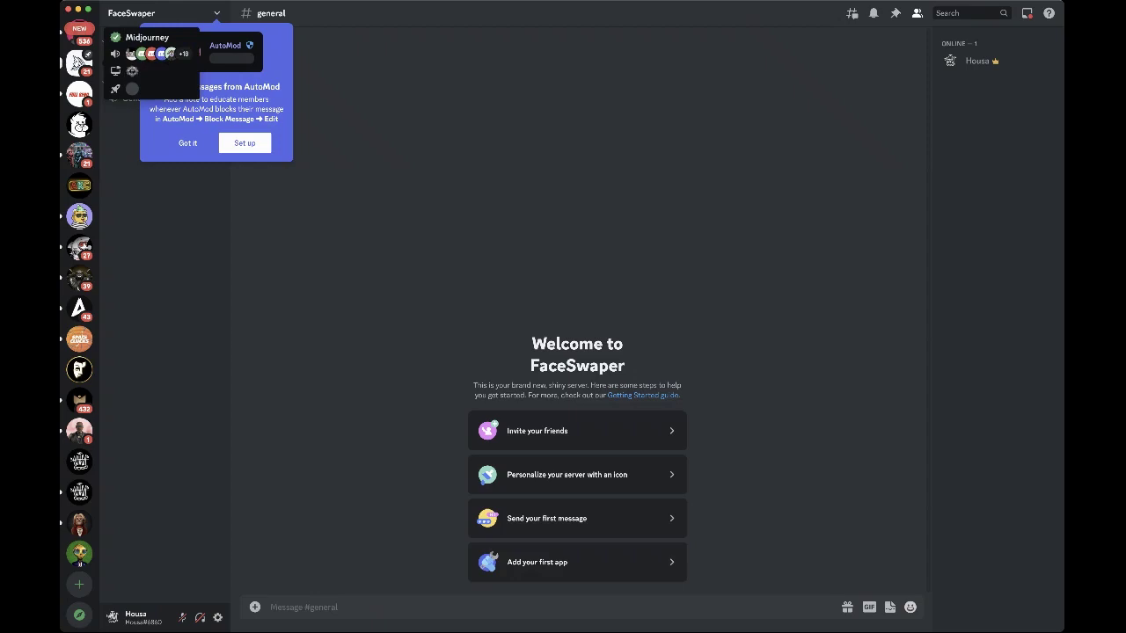
- Go to the Midjourney server and open the profile of Midjourney Bot from its member list
scroll(79, 61, "up", 5)
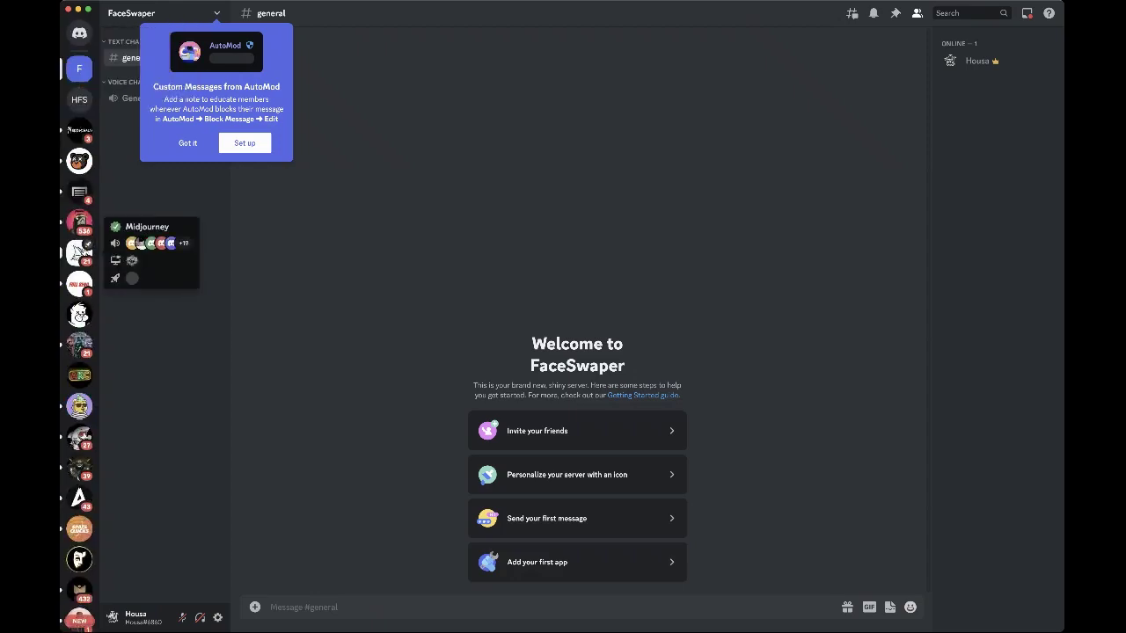
left_click(79, 253)
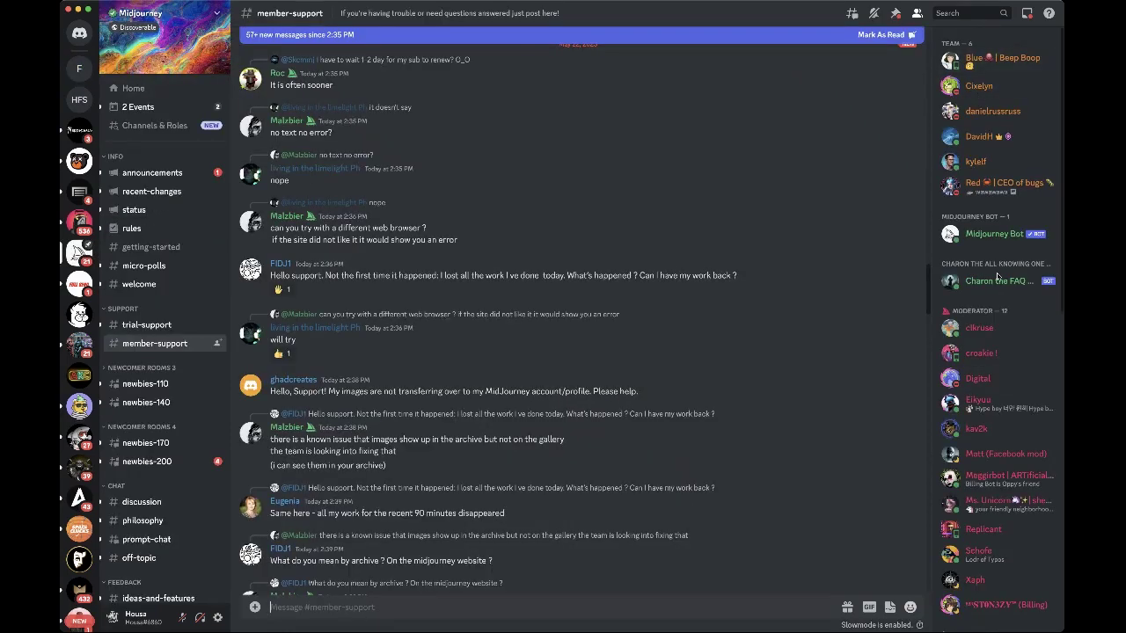
left_click(917, 13)
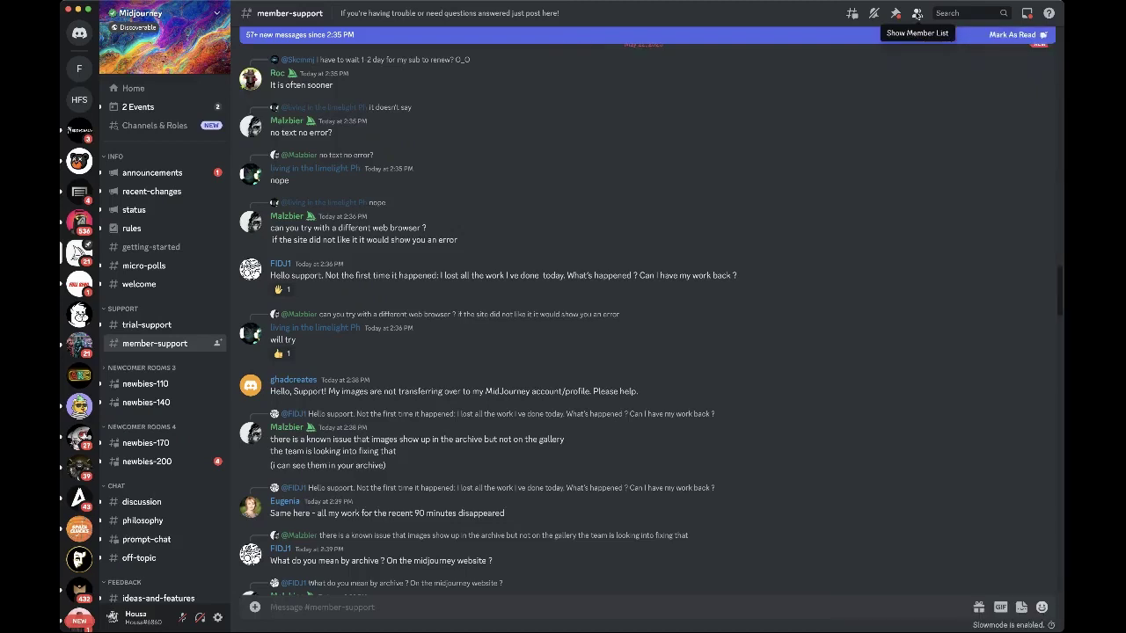
left_click(916, 13)
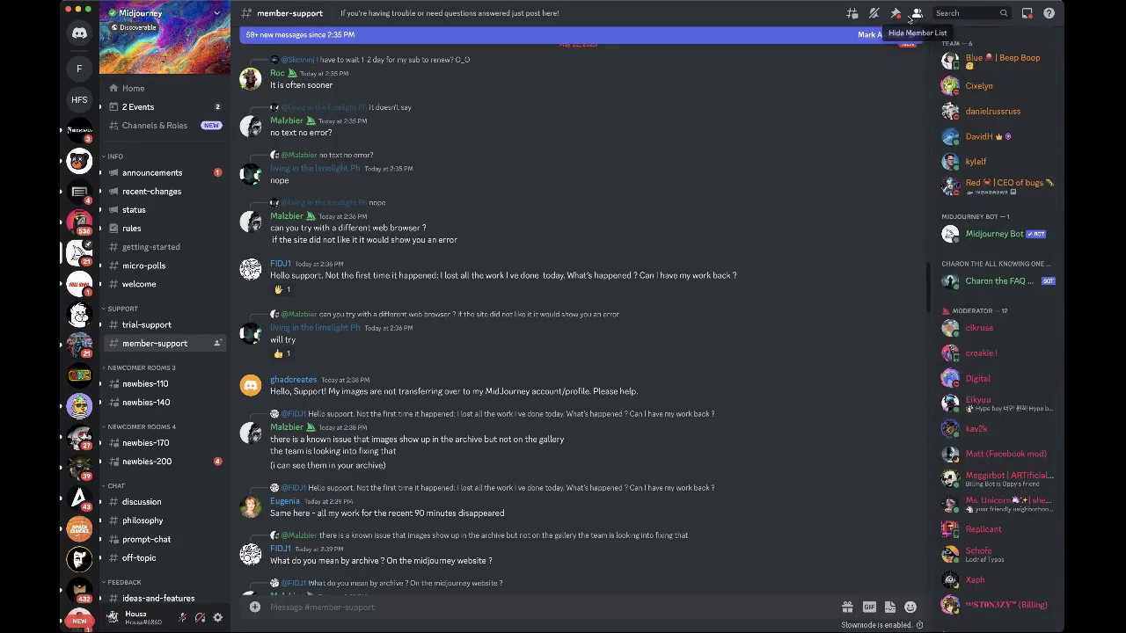
left_click(994, 235)
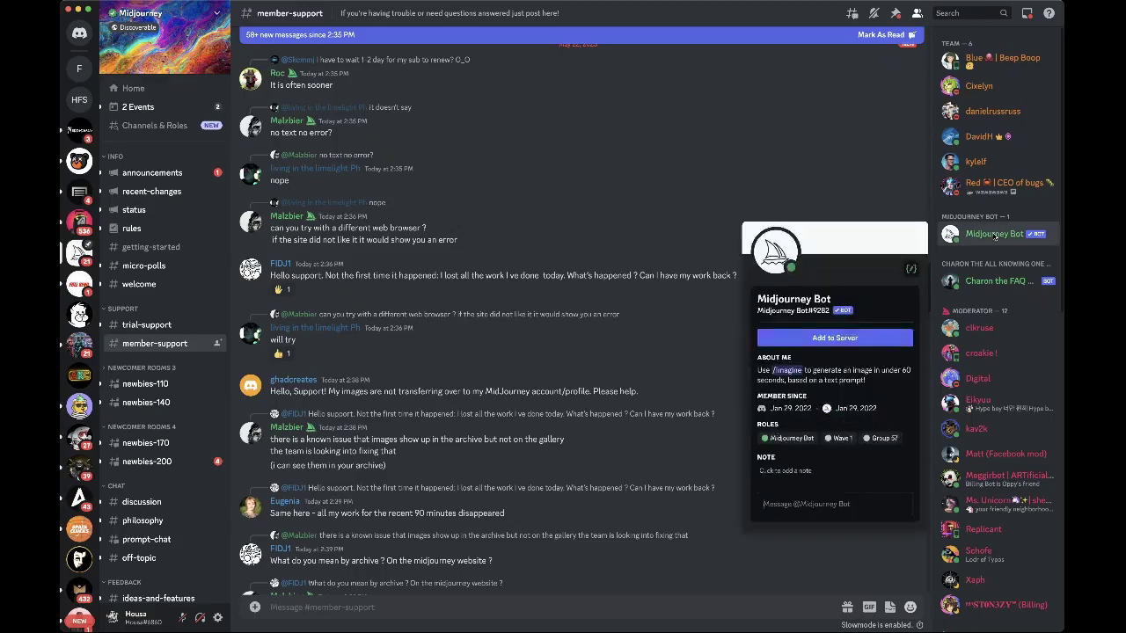
- Add Midjourney Bot to the FaceSwaper server and authorize all of its requested permissions
left_click(822, 339)
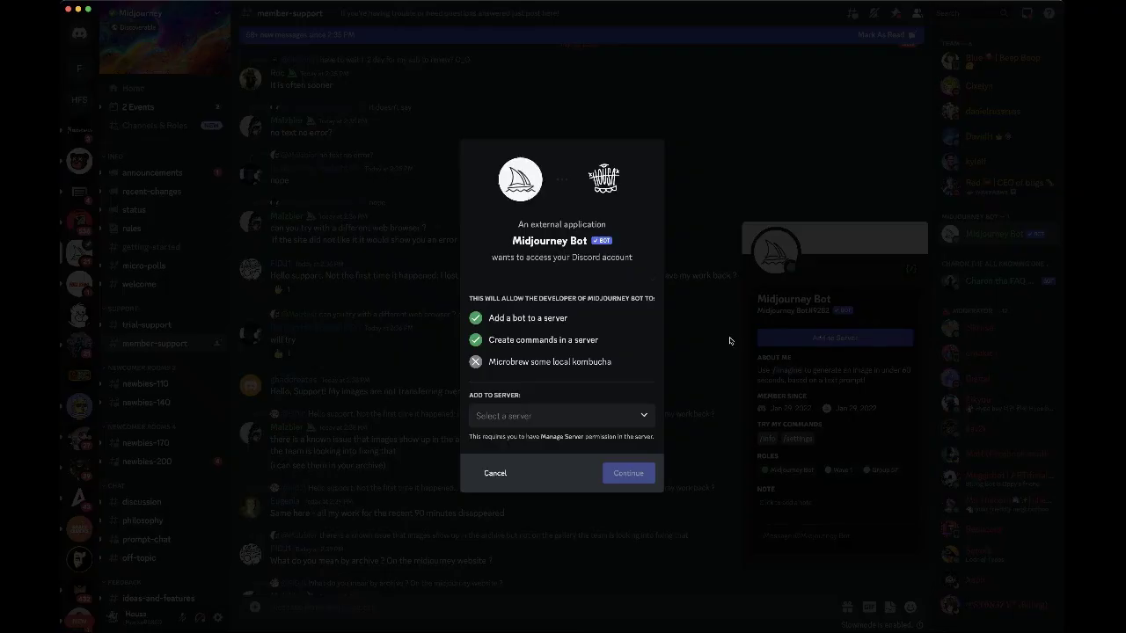
left_click(553, 417)
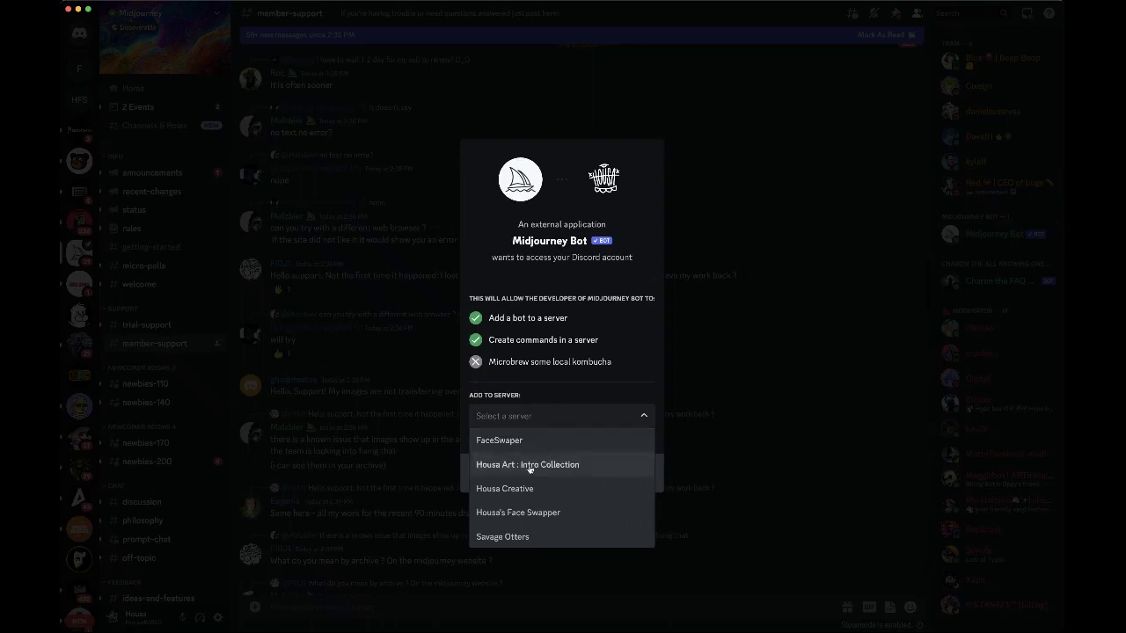
left_click(521, 442)
left_click(630, 475)
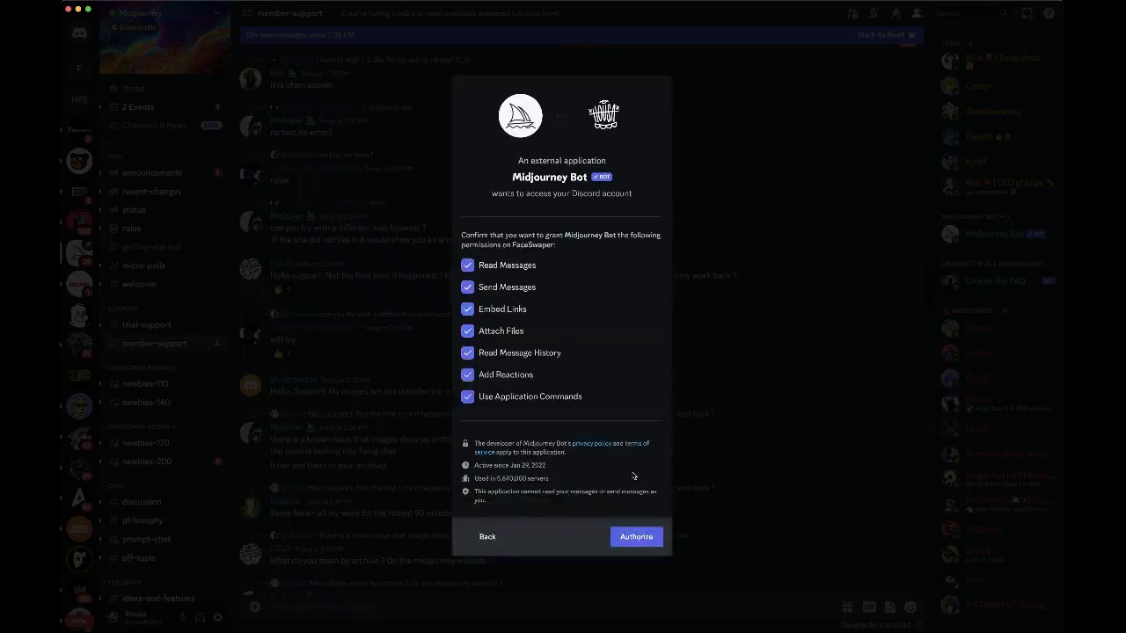
left_click(628, 536)
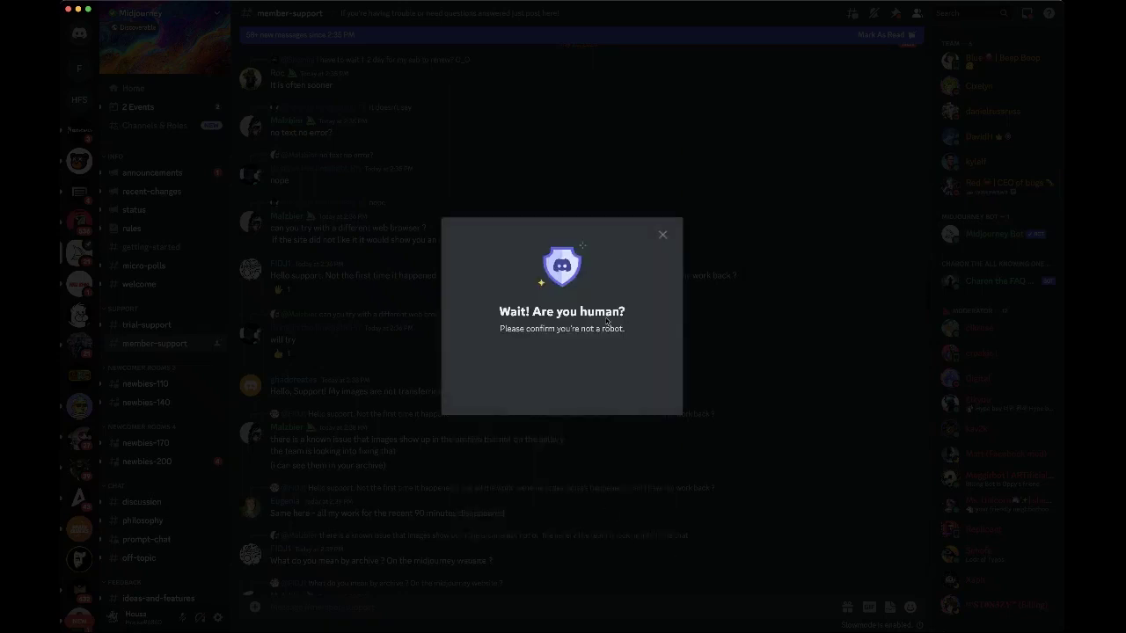
- Complete the human verification by selecting the squirrel images, and dismiss the authorization dialog
left_click(501, 370)
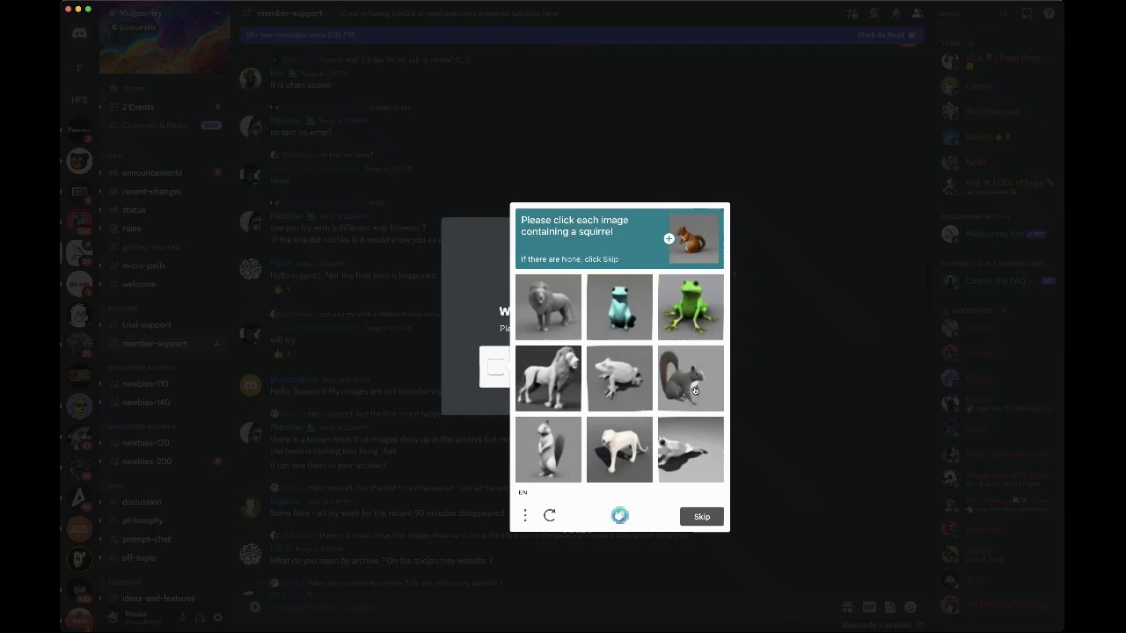
left_click(694, 391)
left_click(555, 451)
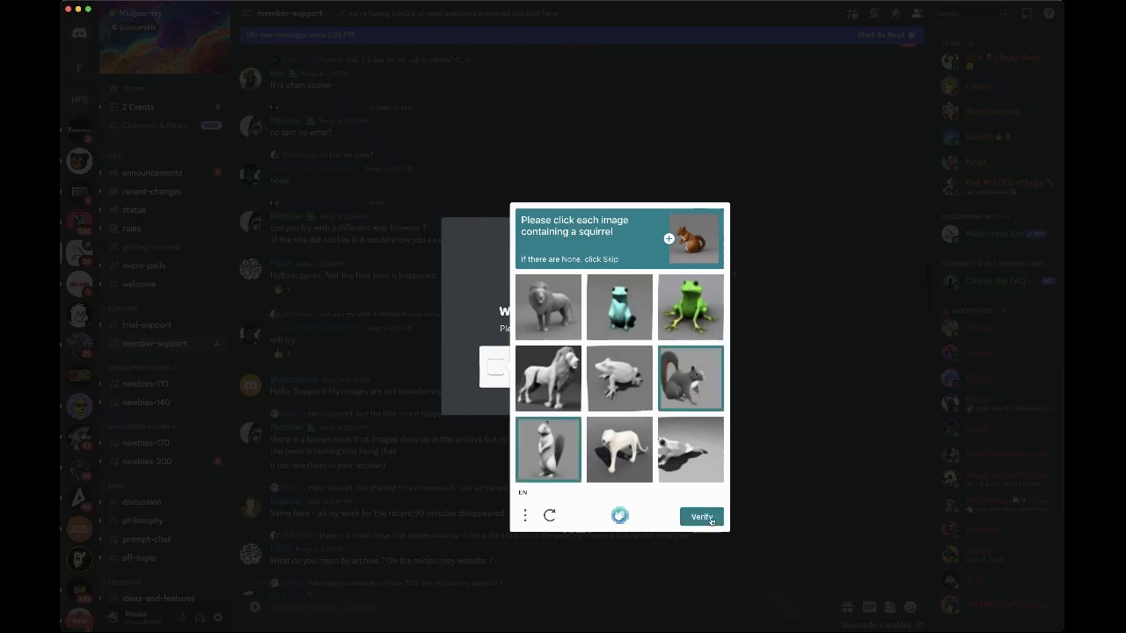
left_click(701, 517)
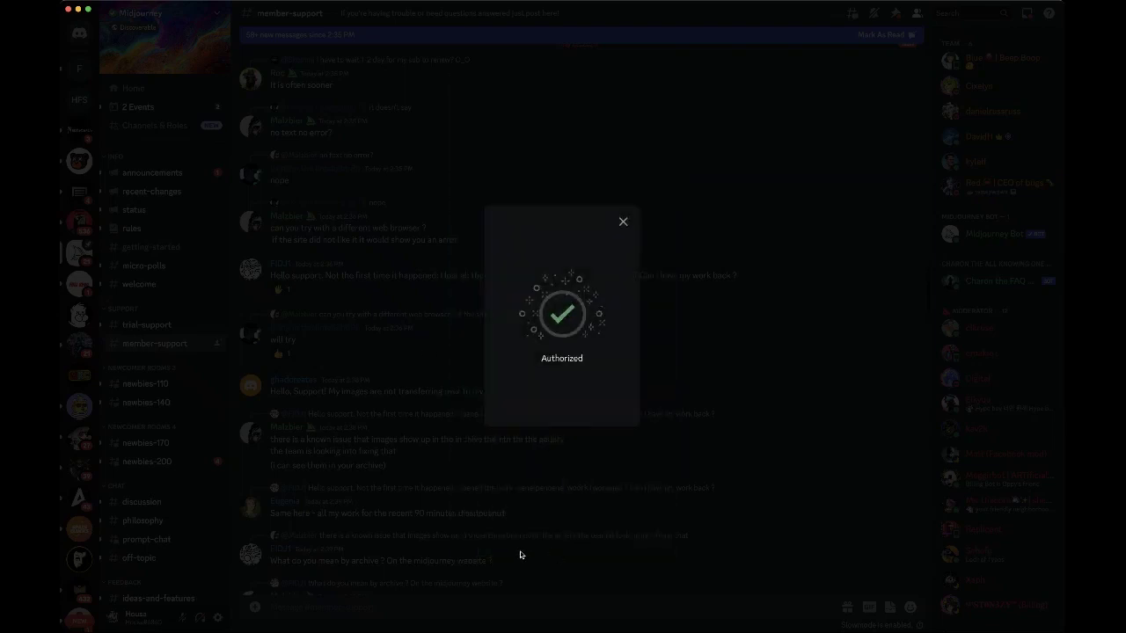
left_click(426, 274)
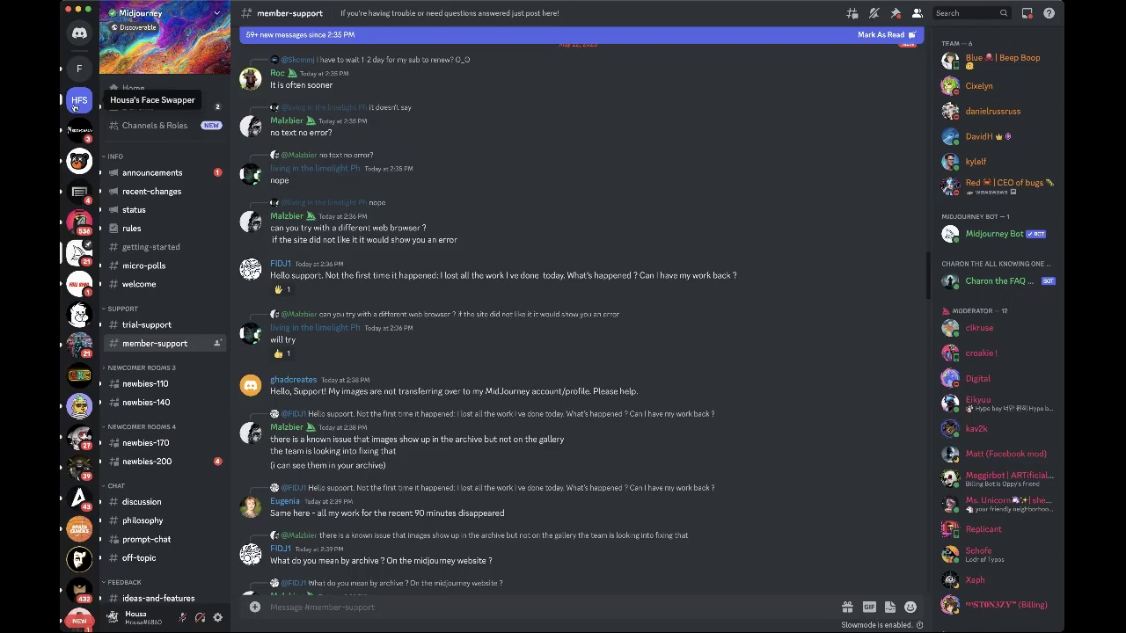
- Open the existing face swapper server (HFS) and follow the invitation link in the InsightFaceSwap bot's profile
left_click(77, 101)
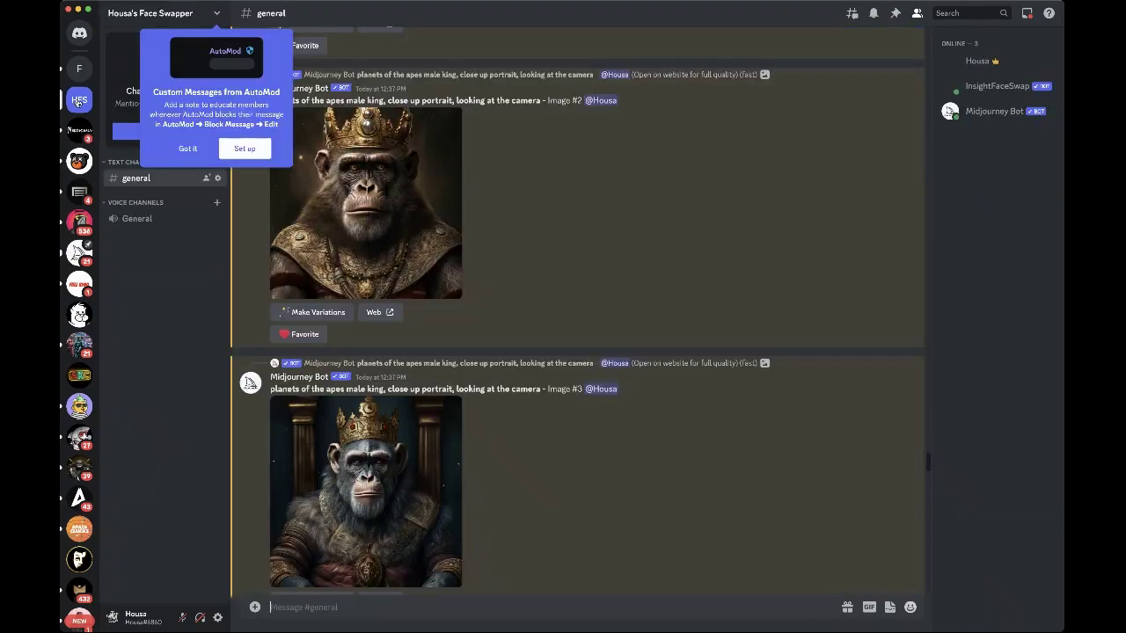
left_click(978, 87)
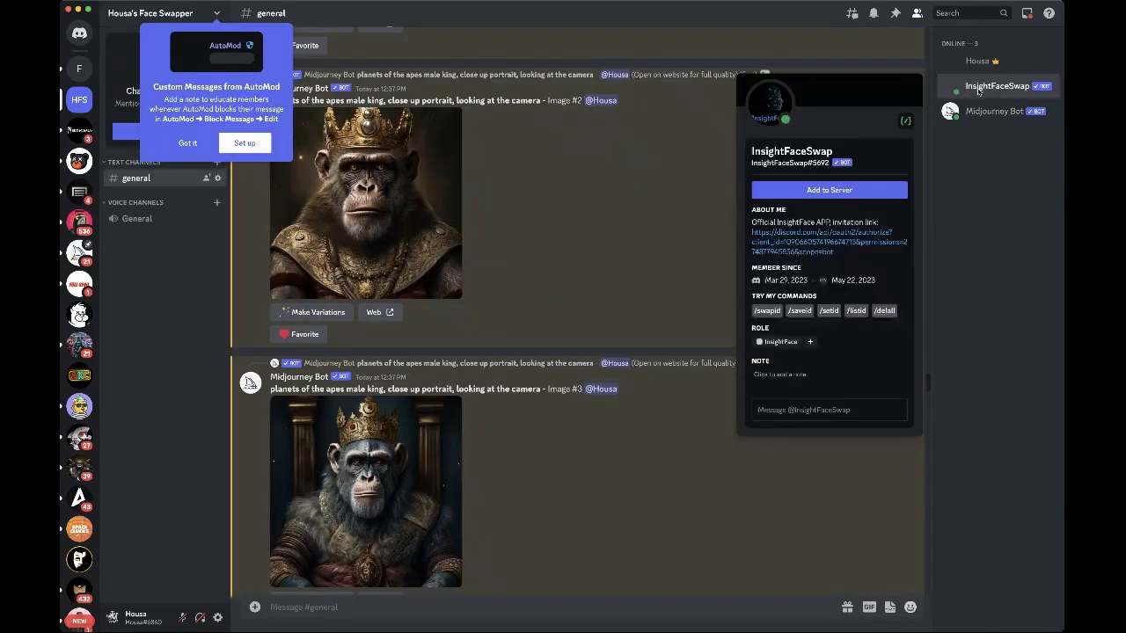
left_click(799, 245)
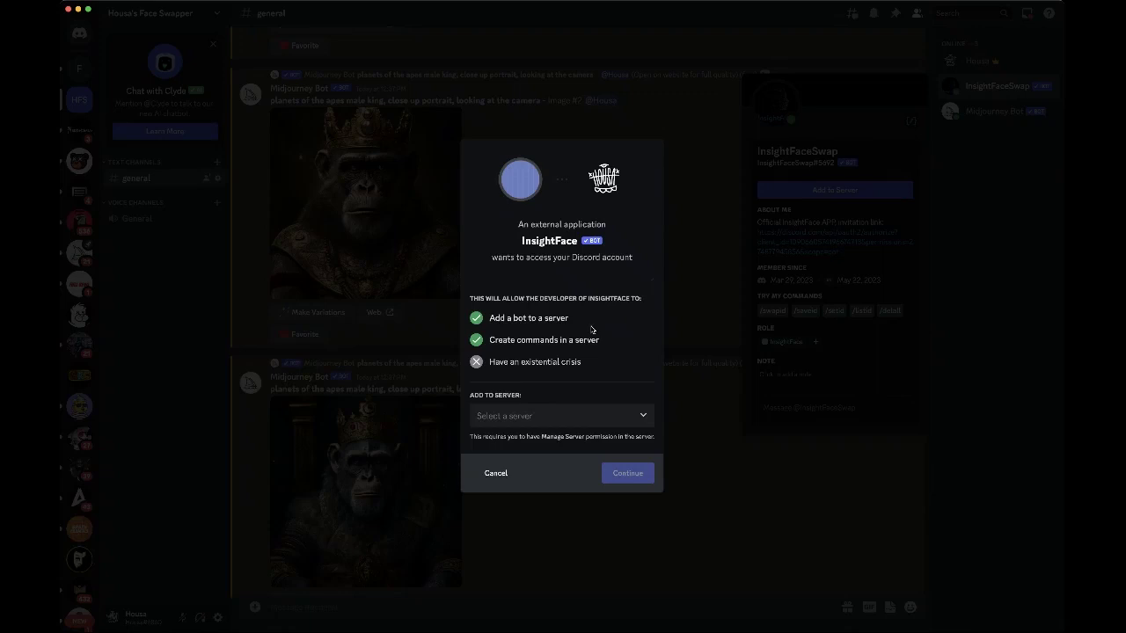
- Choose FaceSwaper as the server for the InsightFace bot and authorize all of its requested permissions
left_click(542, 419)
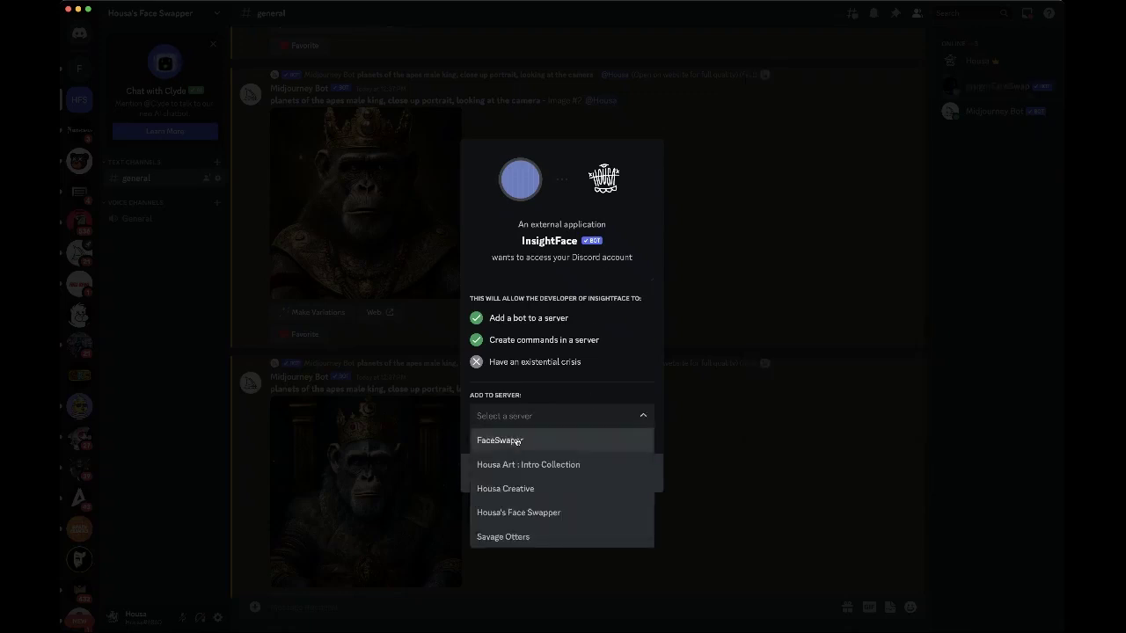
left_click(526, 441)
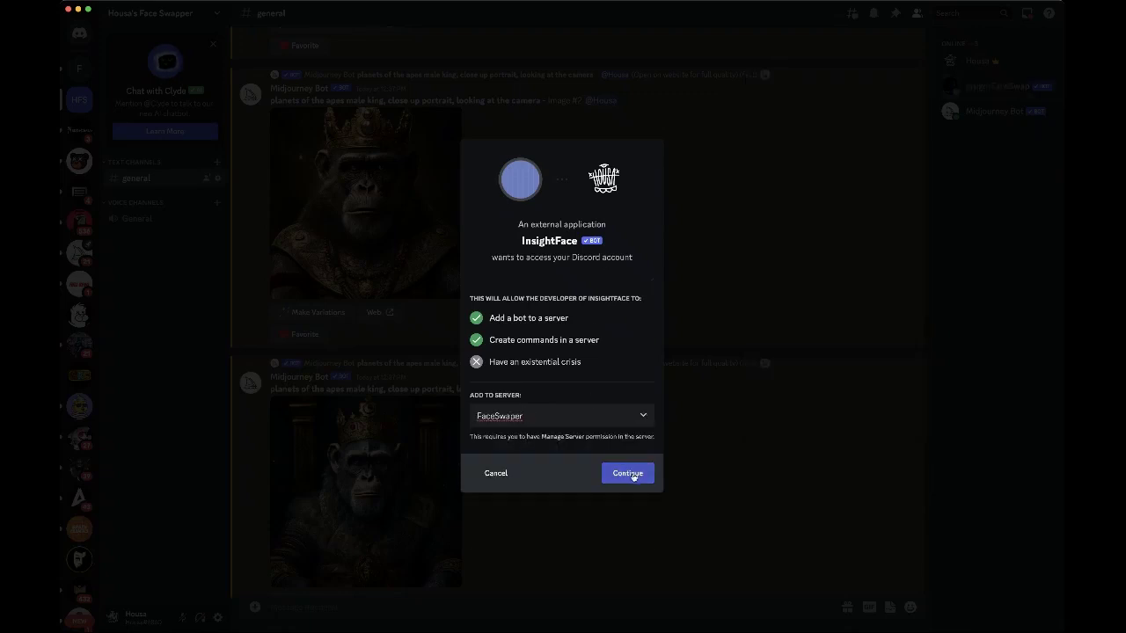
left_click(633, 476)
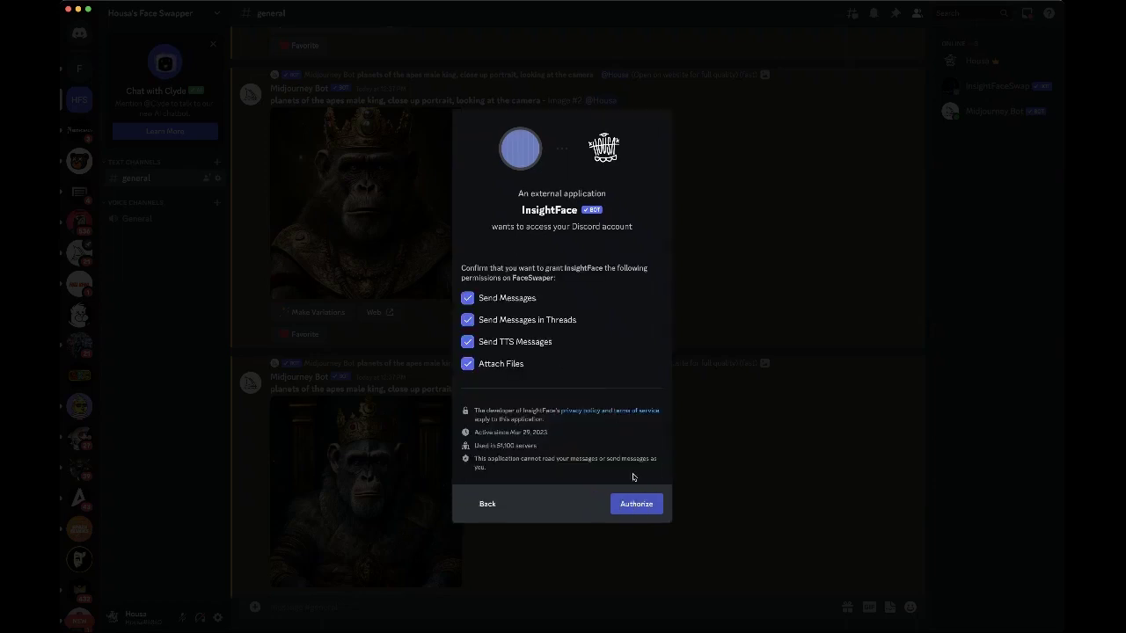
left_click(631, 506)
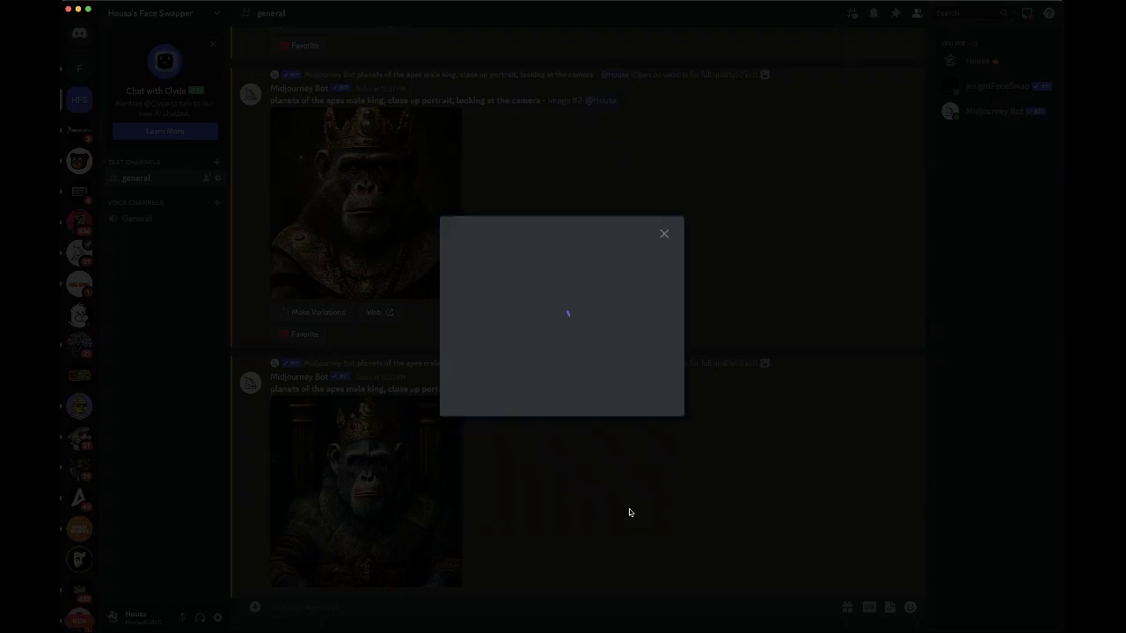
- Start the human verification and submit the images containing a puzzle cube
left_click(495, 367)
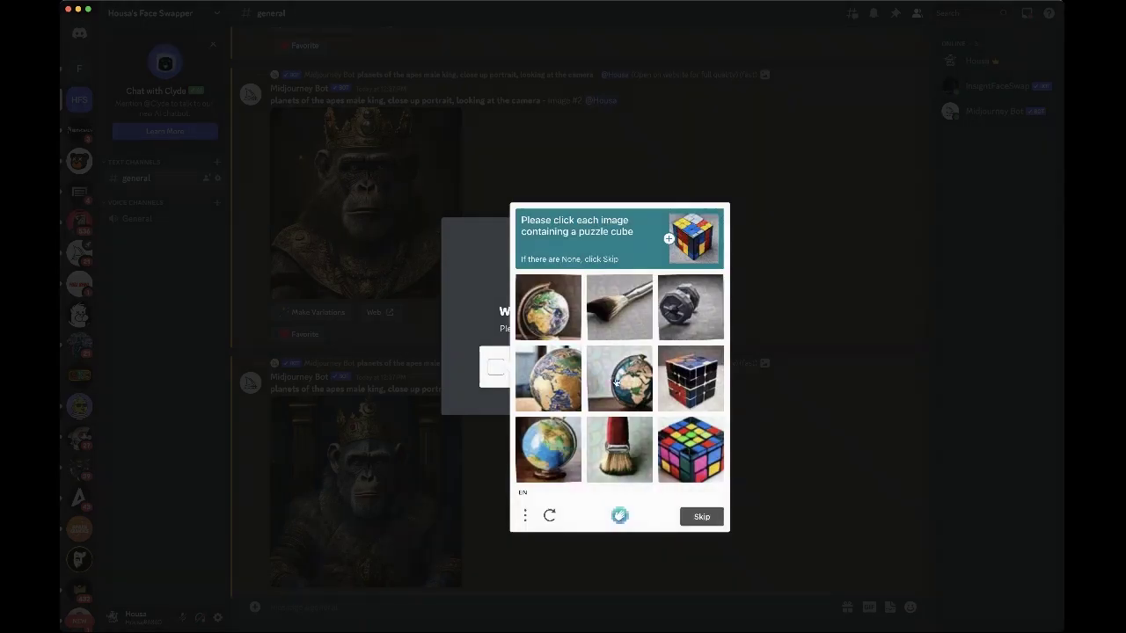
left_click(696, 445)
left_click(686, 391)
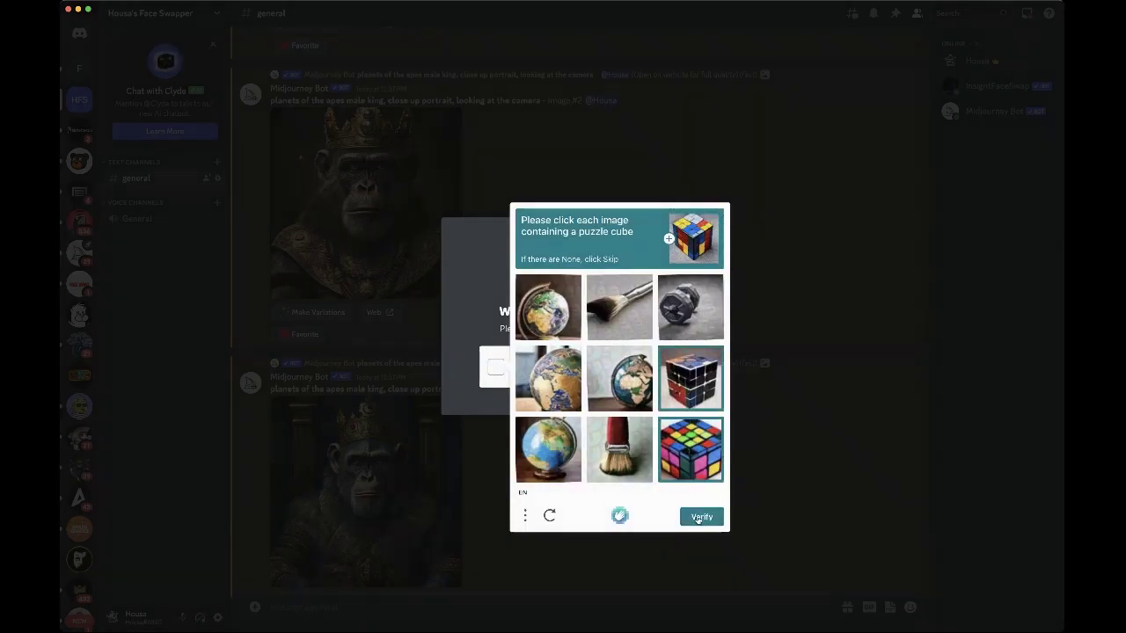
left_click(701, 518)
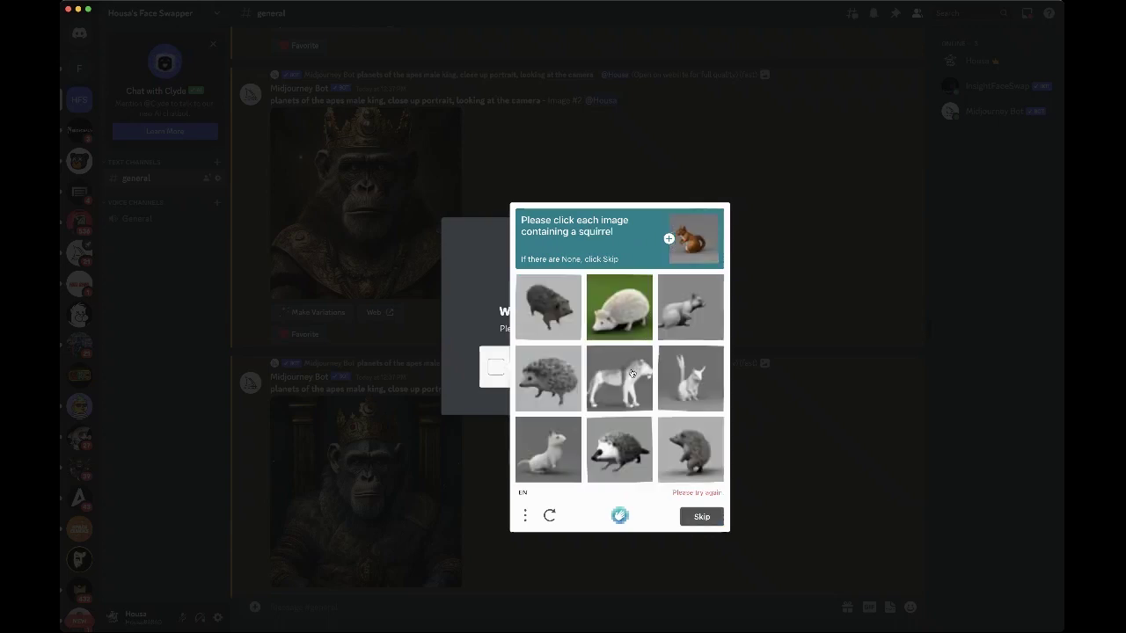
- Submit the squirrel images in the next verification challenge, finish authorizing InsightFace, and close the authorization dialog
left_click(691, 378)
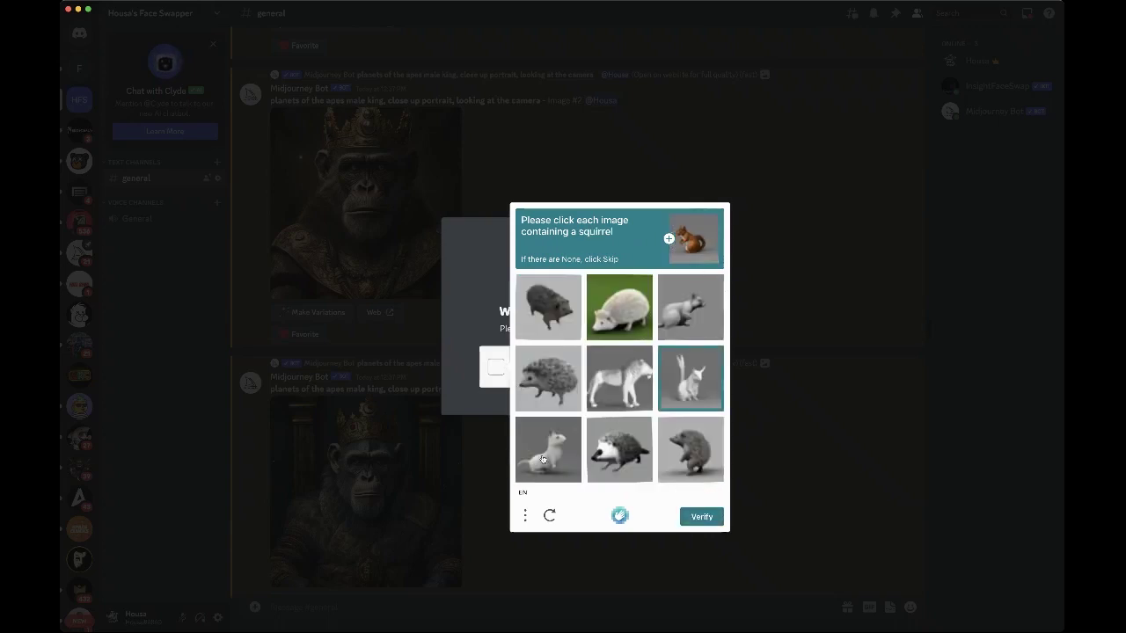
left_click(545, 457)
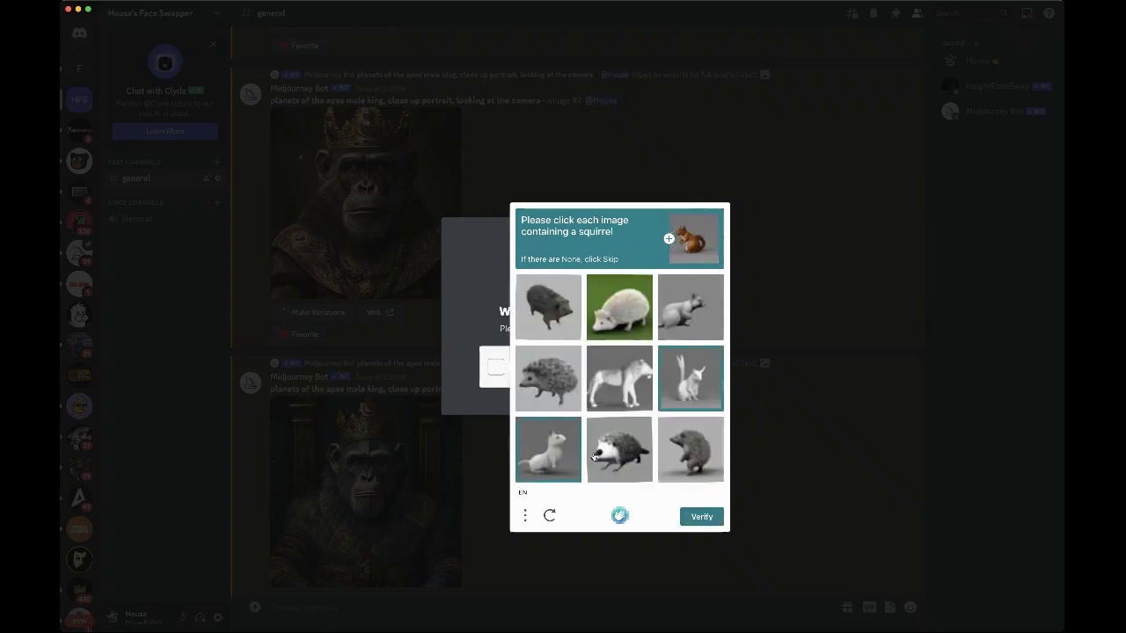
left_click(687, 320)
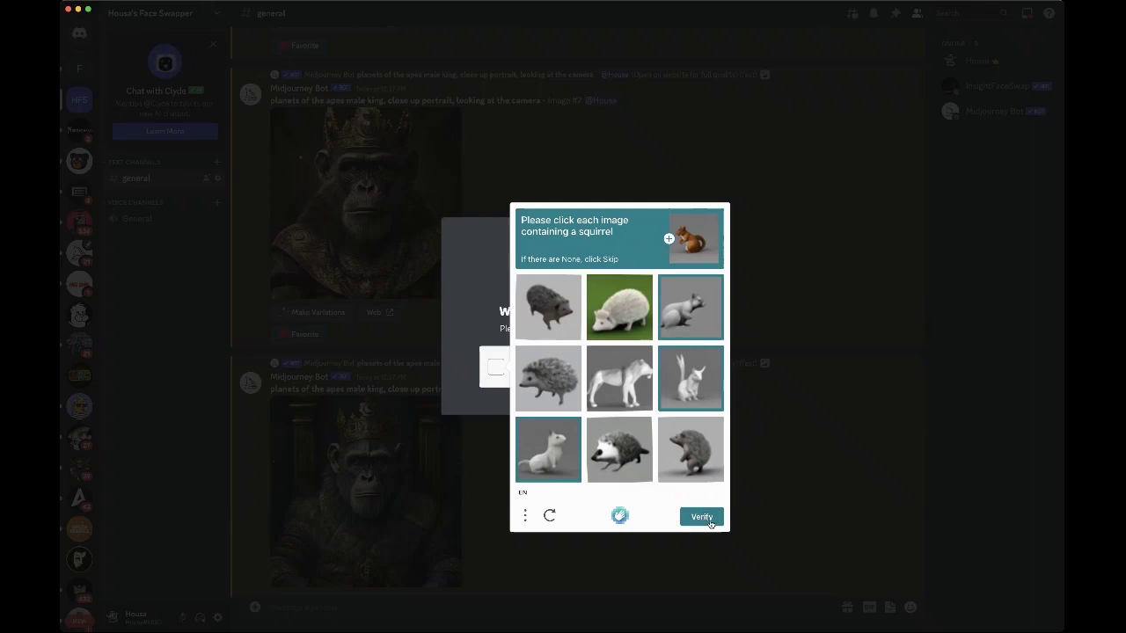
left_click(703, 518)
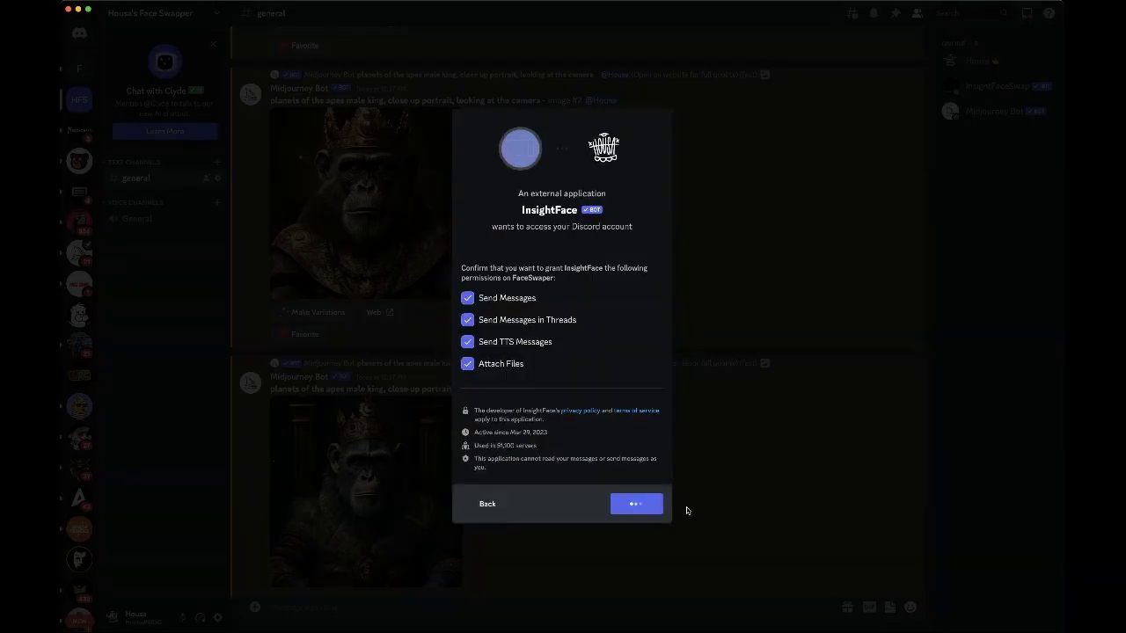
left_click(636, 508)
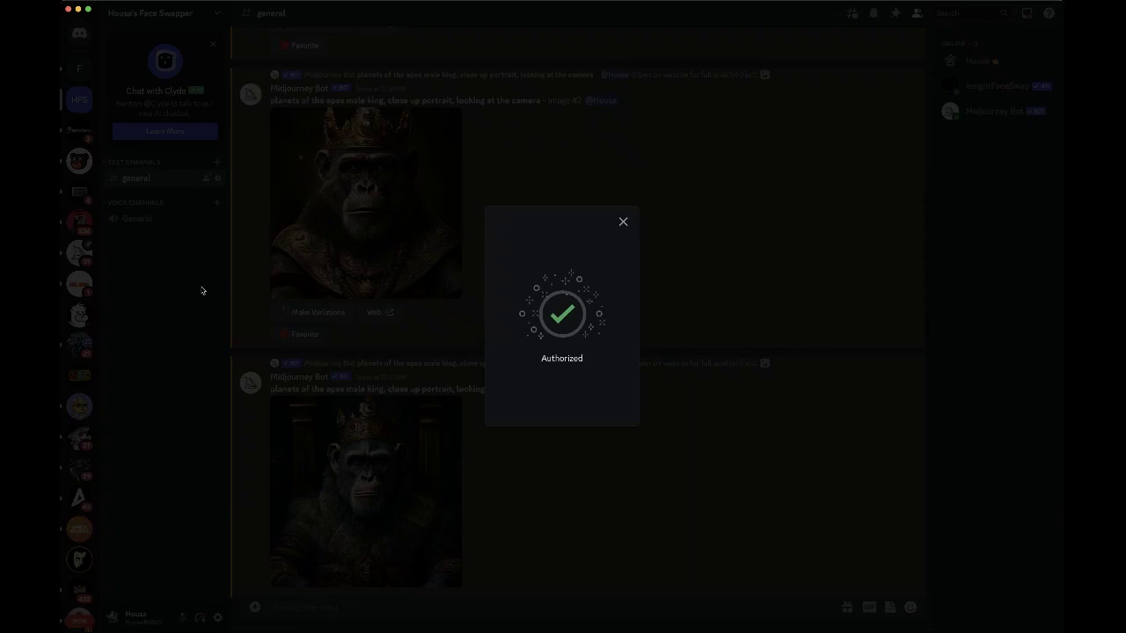
left_click(623, 223)
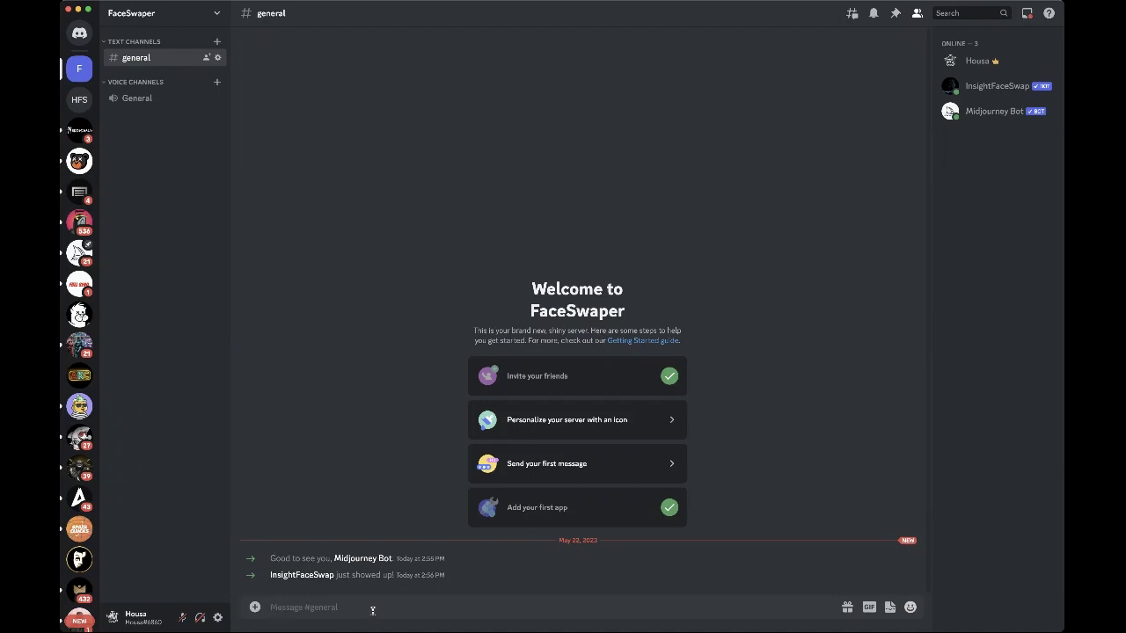
- Save a face identity named Fart with InsightFaceSwap's /saveid command, using the photo IMG_7375.JPG
type("/s")
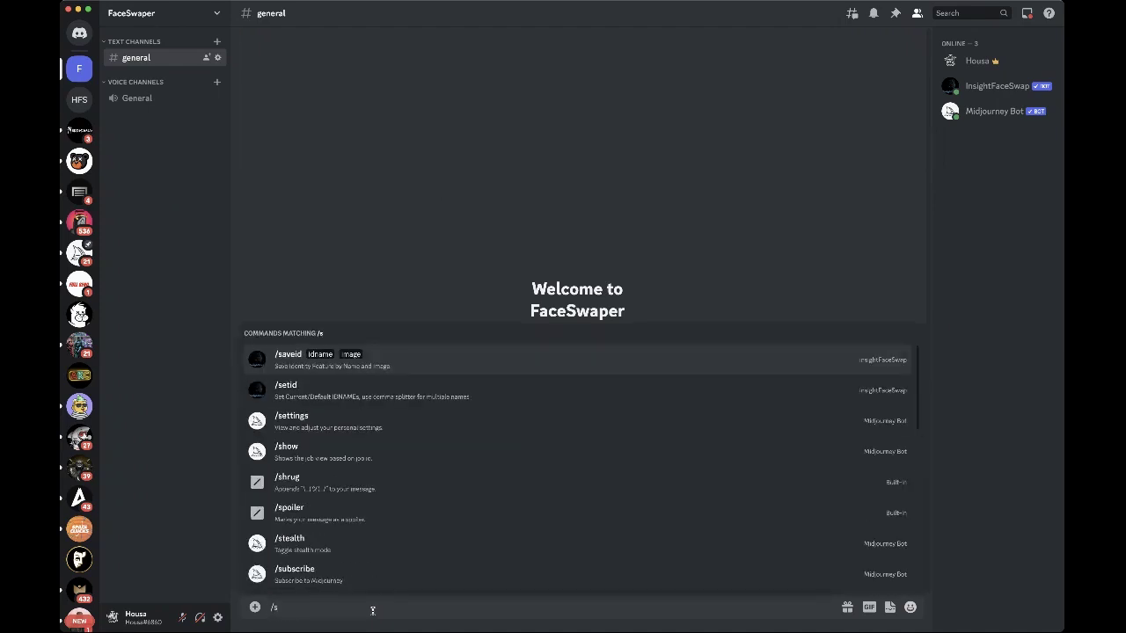
left_click(354, 371)
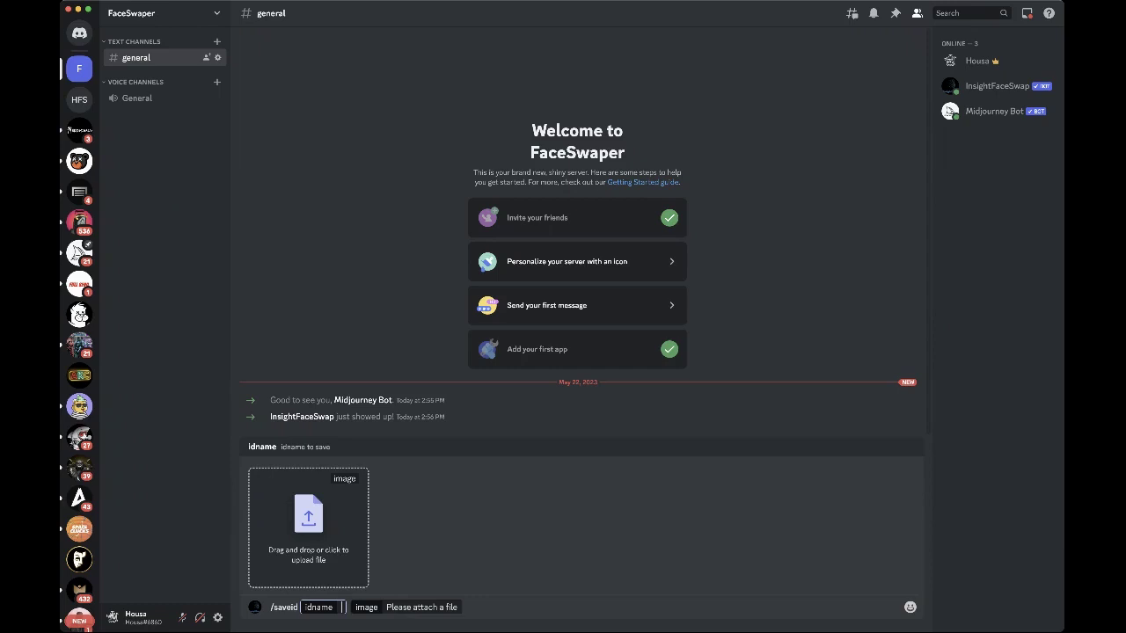
type("Fart")
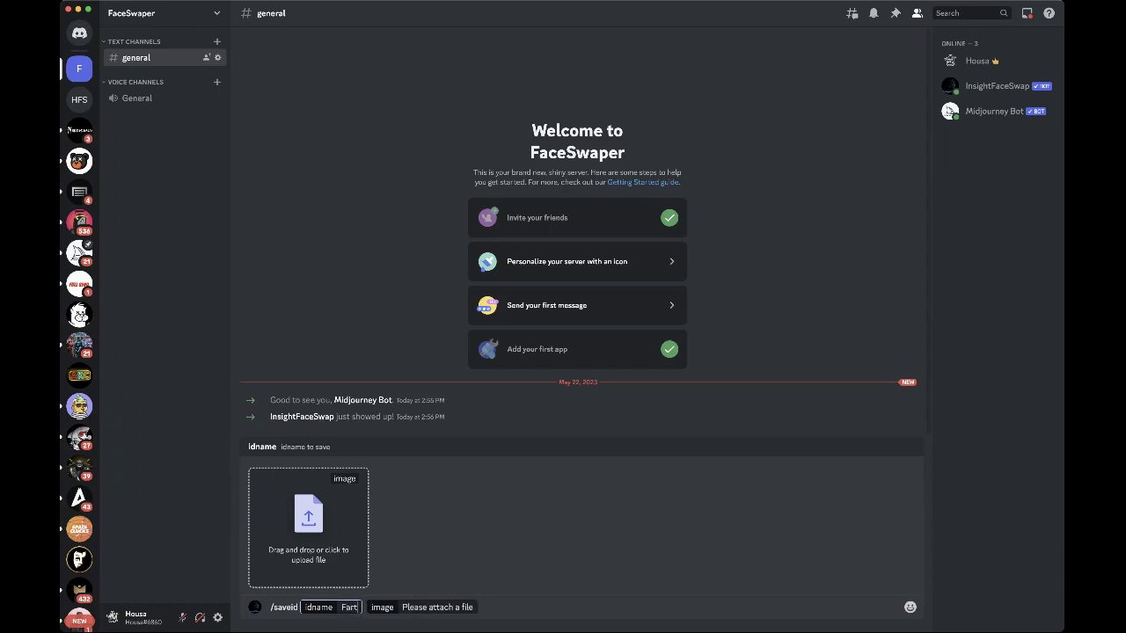
left_click(421, 607)
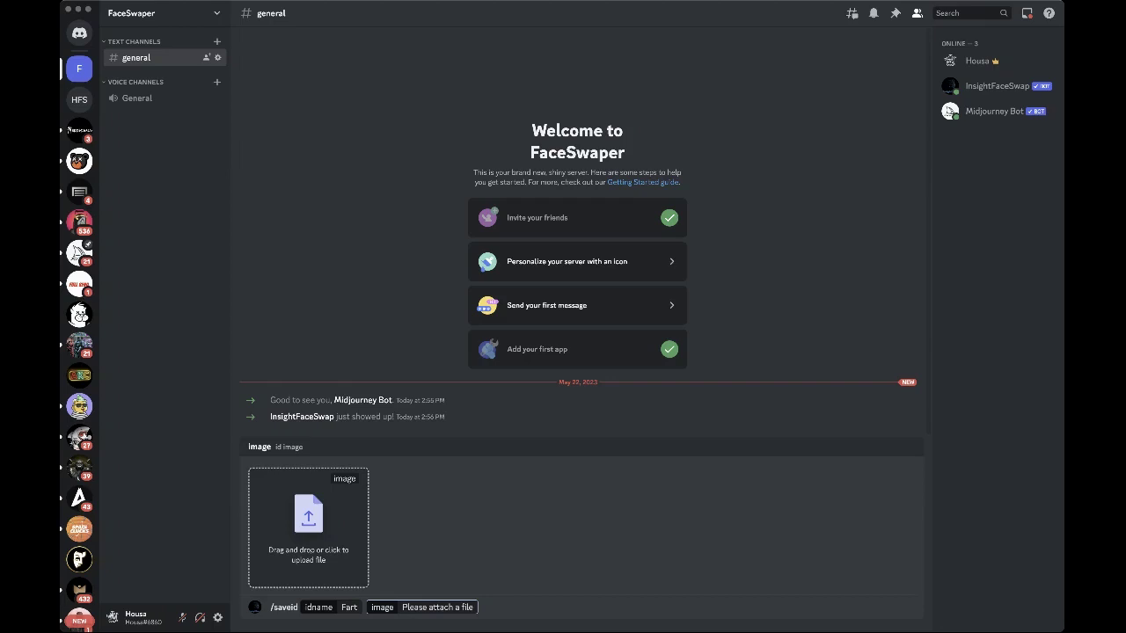
left_click_drag(322, 492, 323, 511)
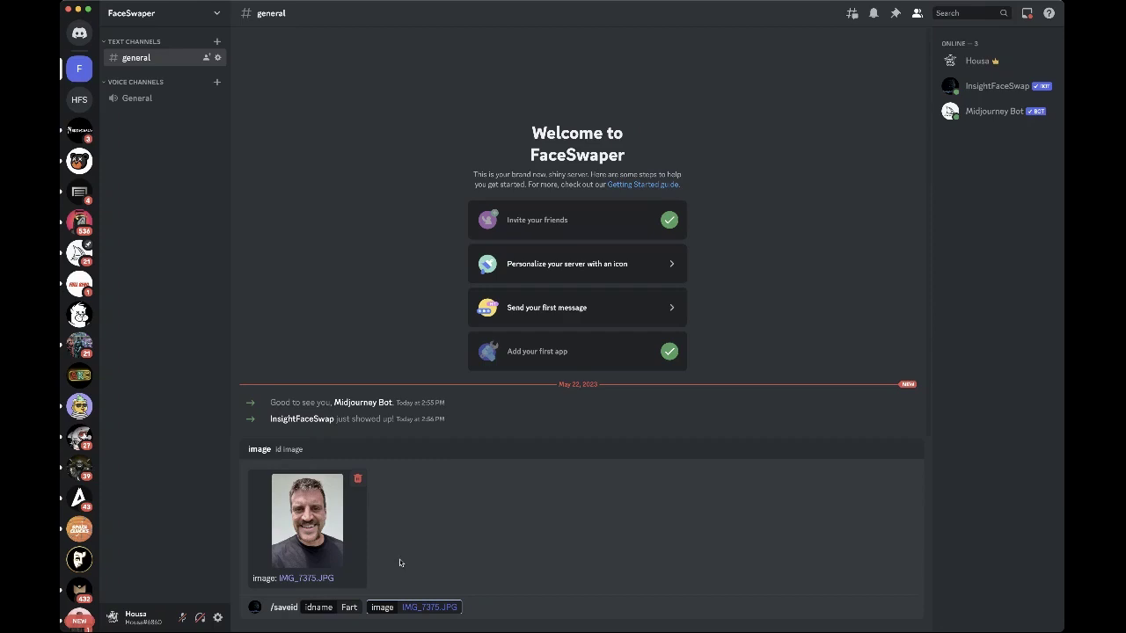
key("Return")
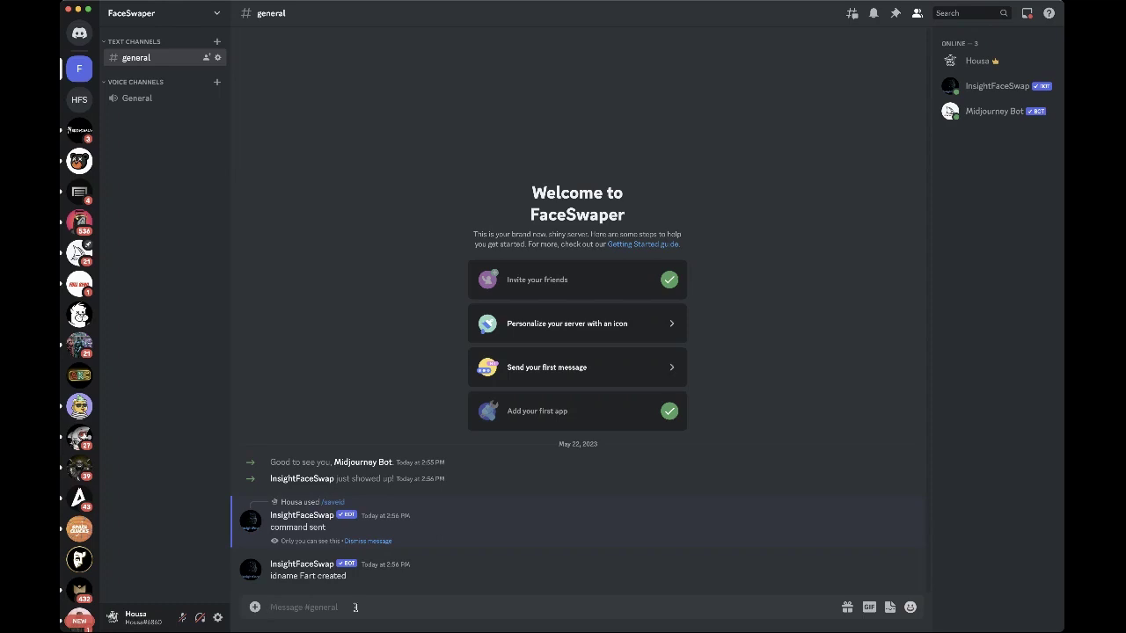
- Generate images with Midjourney's /imagine command using the prompt "Samurai male, close up potriat, looking at the camera"
type("/i")
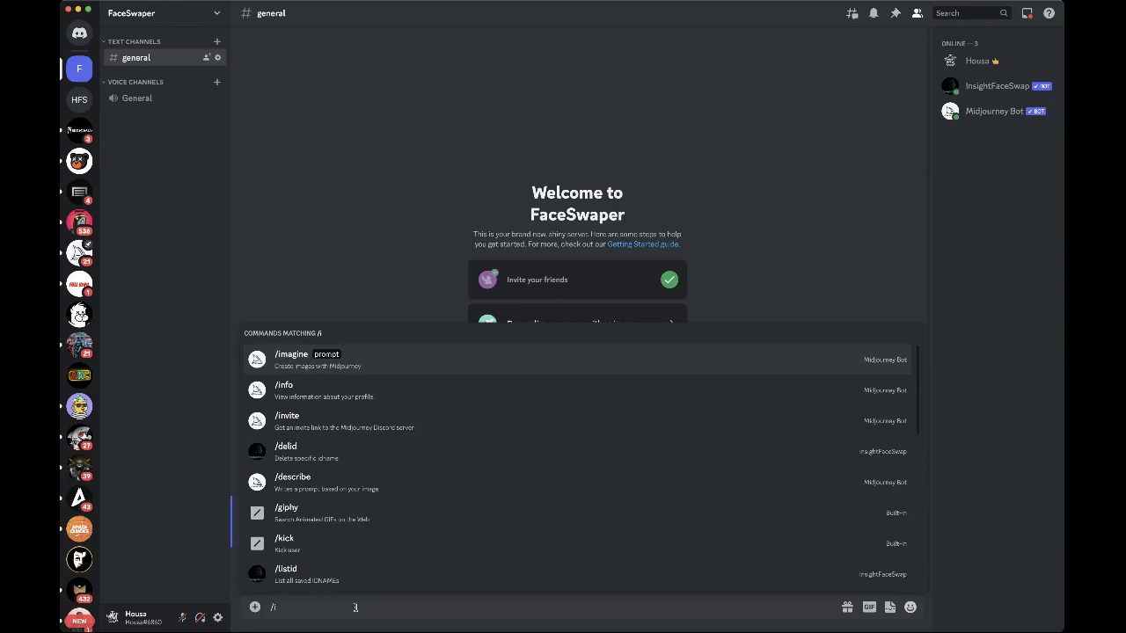
left_click(357, 356)
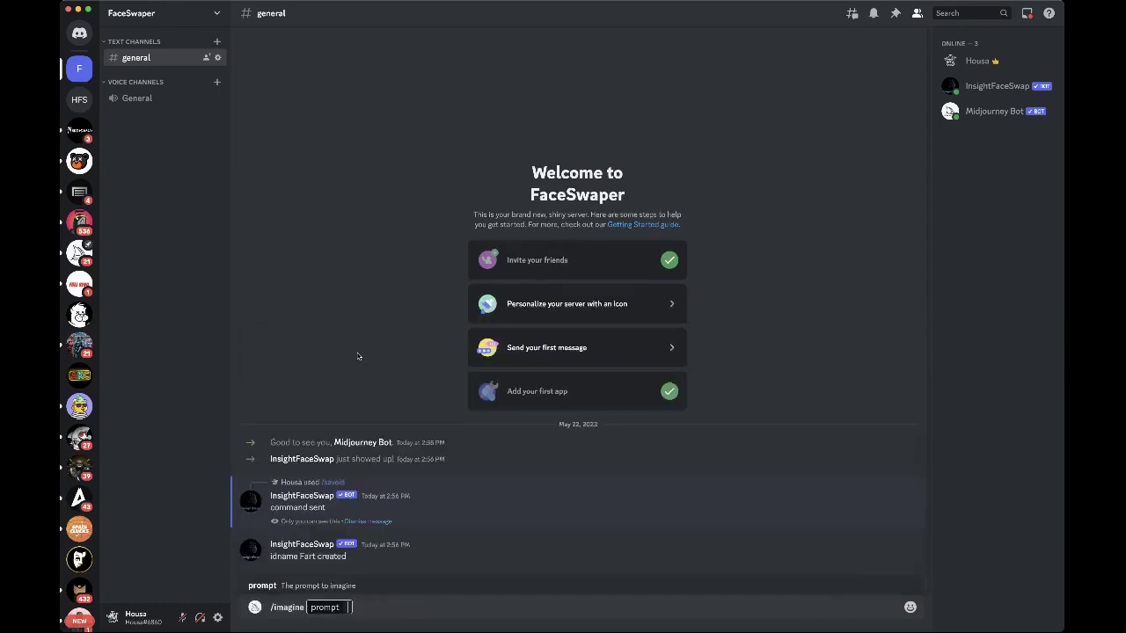
type("Samurai")
type("mal")
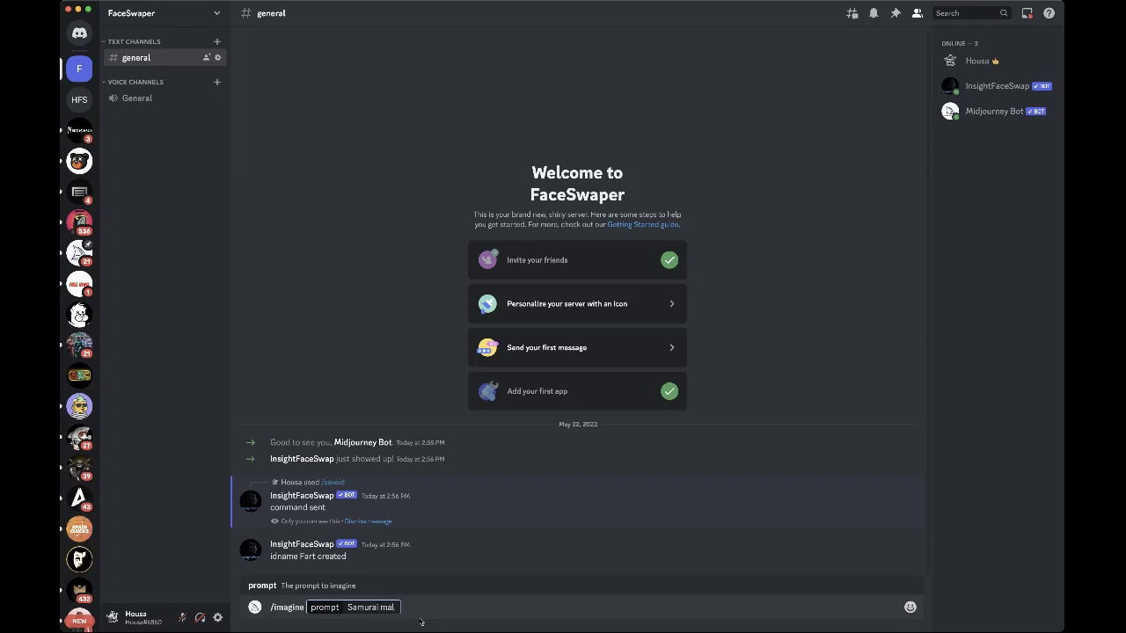
type("e, close up potriat ")
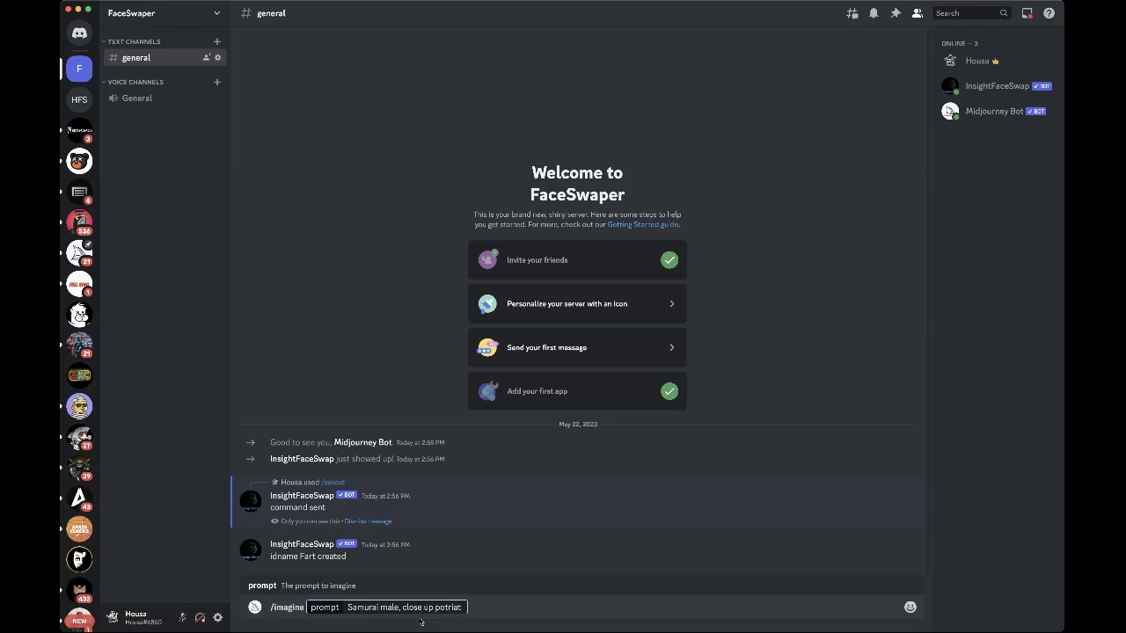
type(", loo")
type("at the cam")
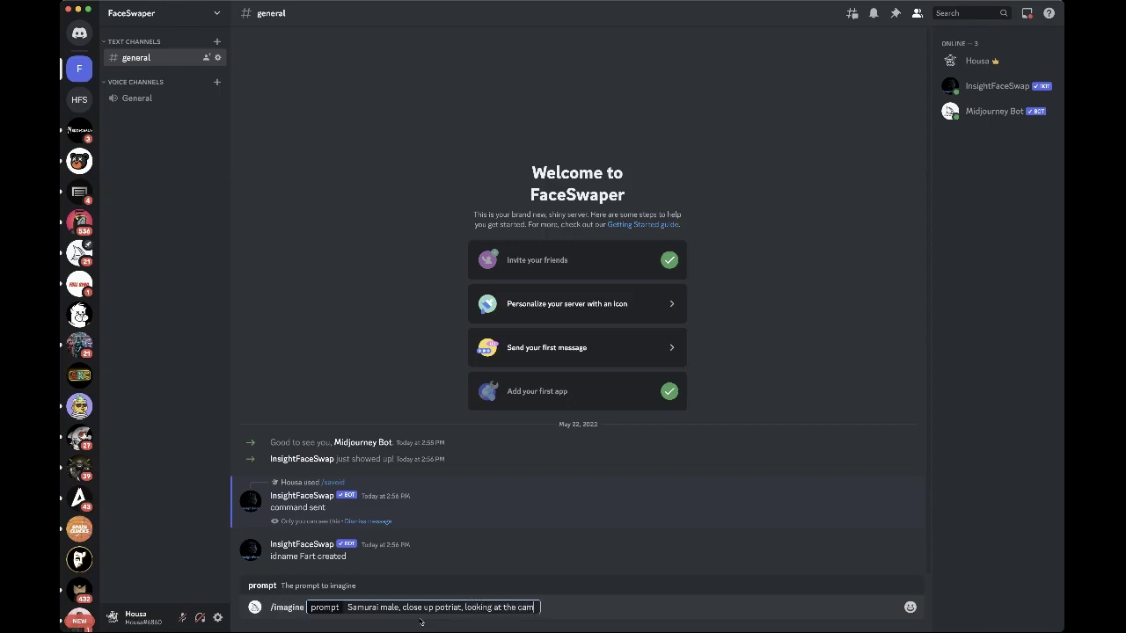
type("era")
key("BackSpace")
key("BackSpace")
type("ra")
key("Return")
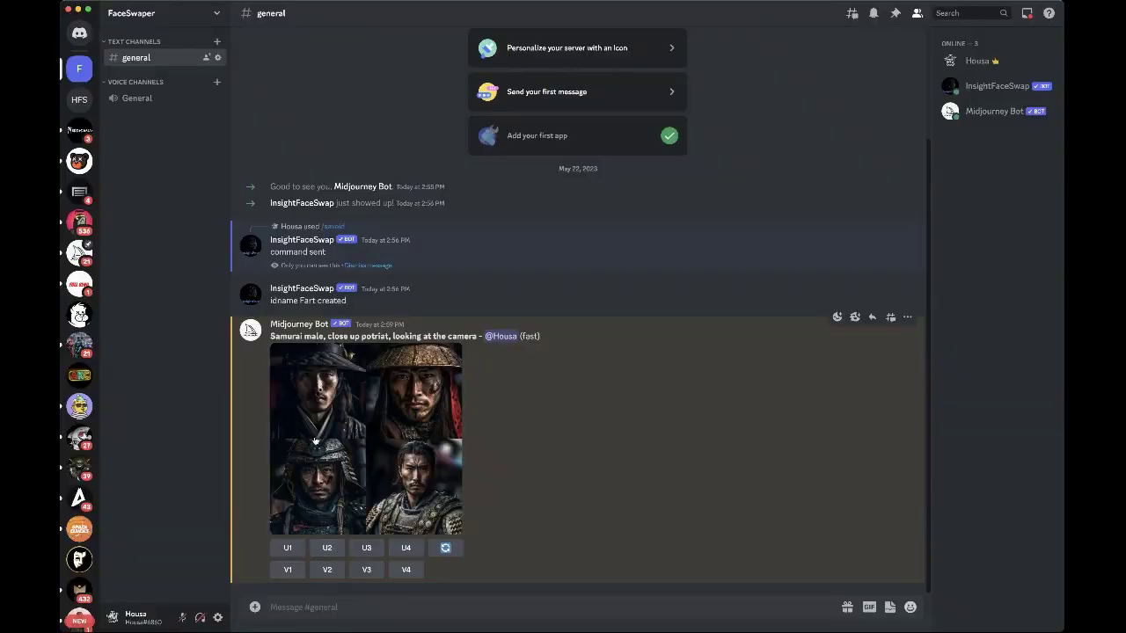
- Upscale the third and fourth samurai images and run INSwapper on upscaled image #4
left_click(368, 547)
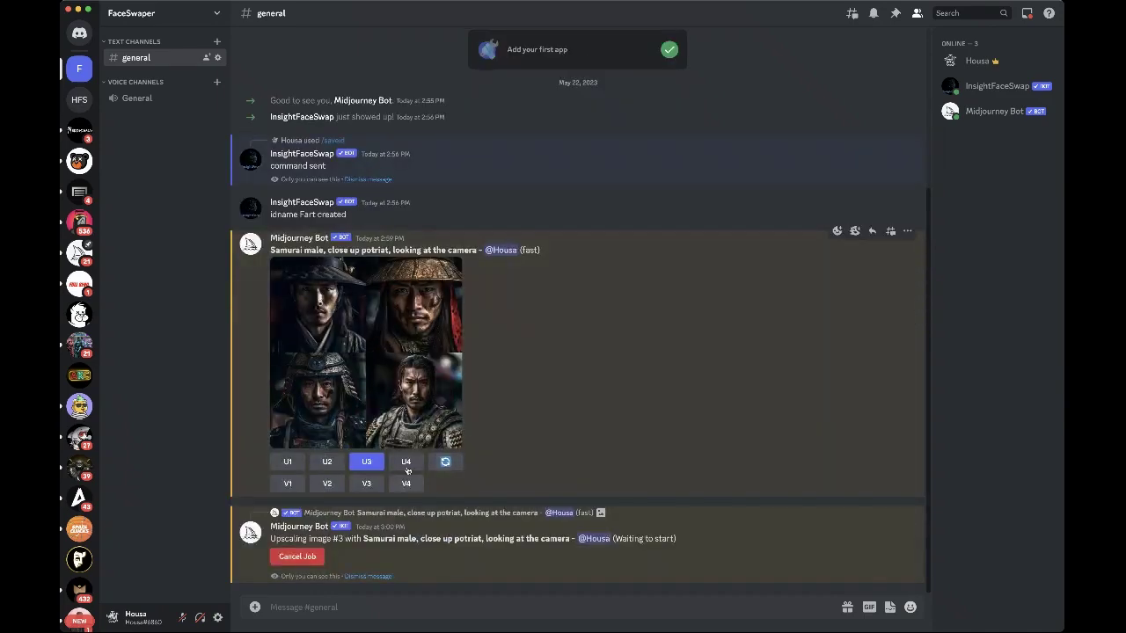
left_click(406, 462)
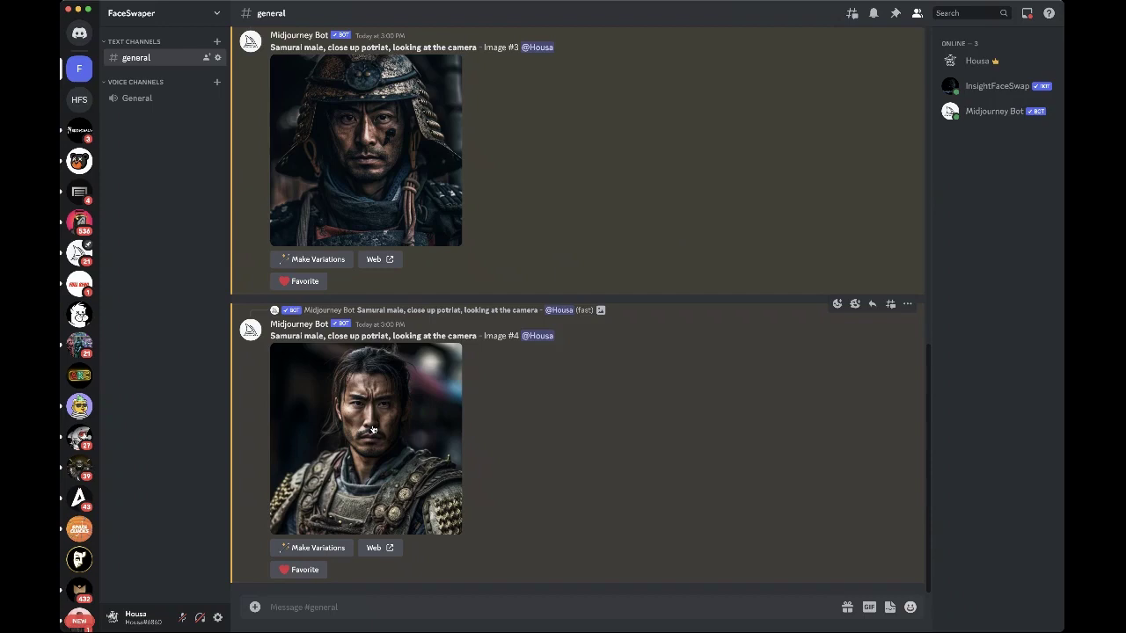
right_click(373, 429)
mouse_move(413, 438)
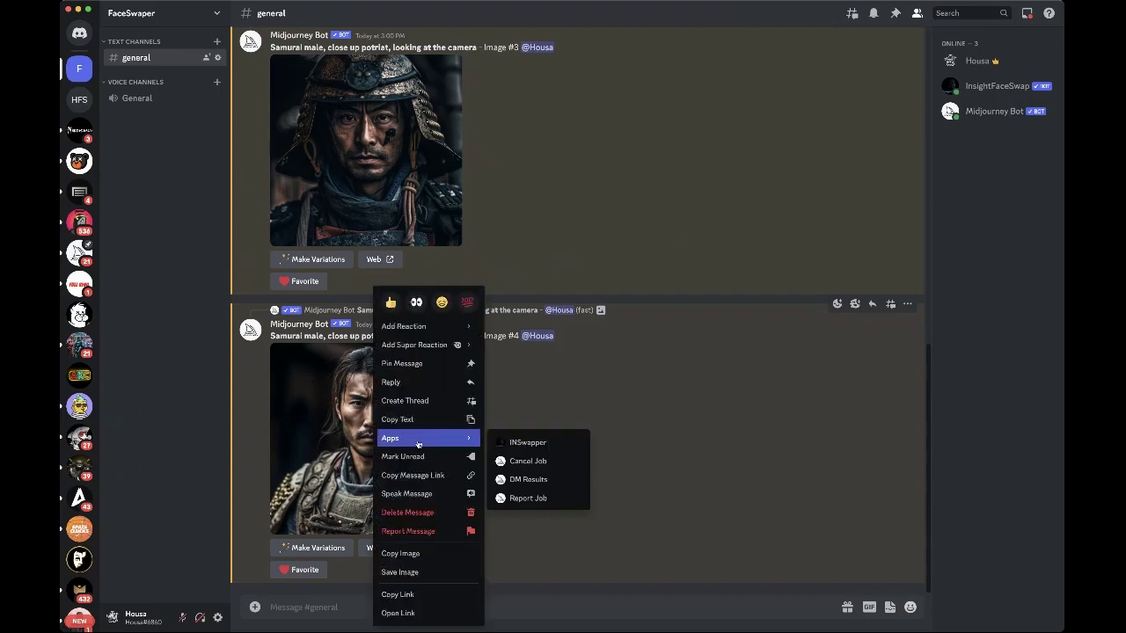
left_click(512, 439)
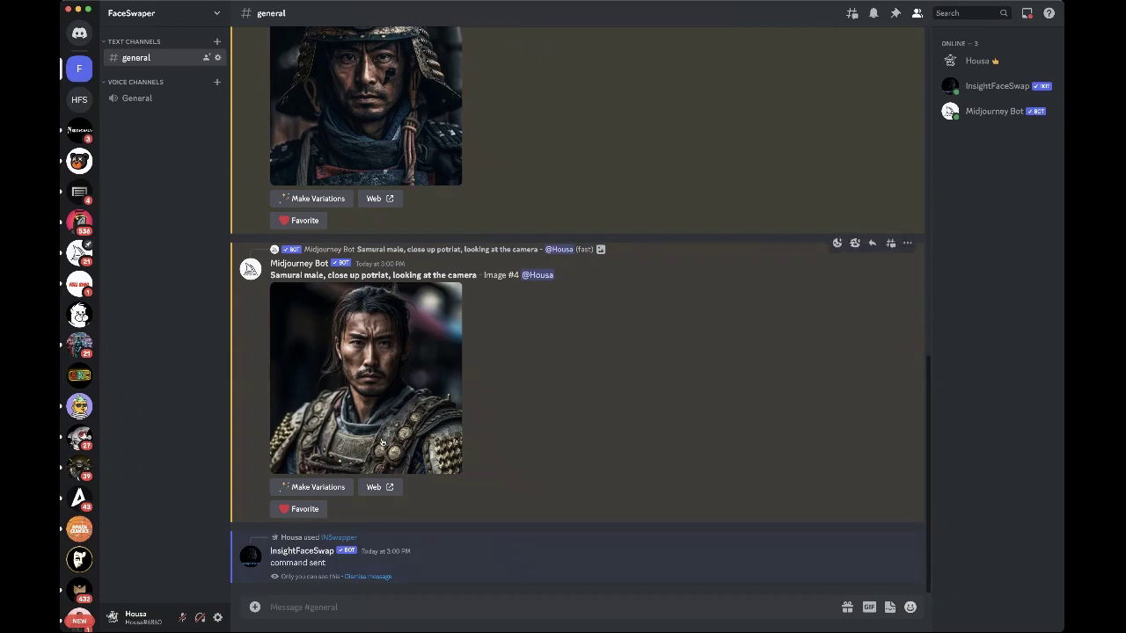
- Run INSwapper a second time on upscaled samurai image #4
right_click(389, 356)
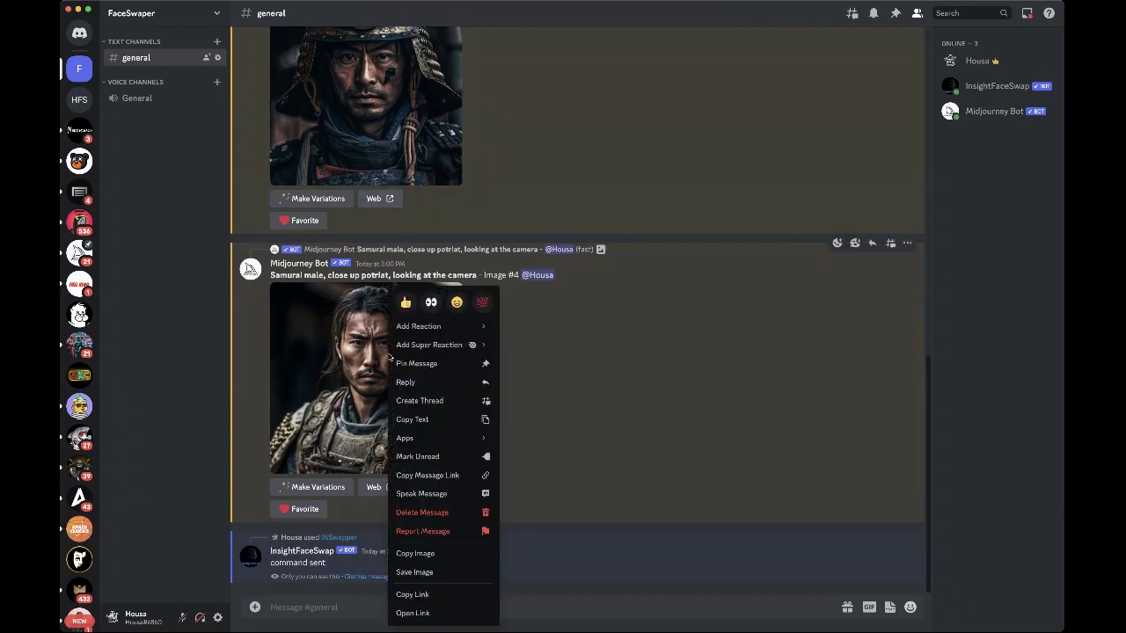
mouse_move(434, 440)
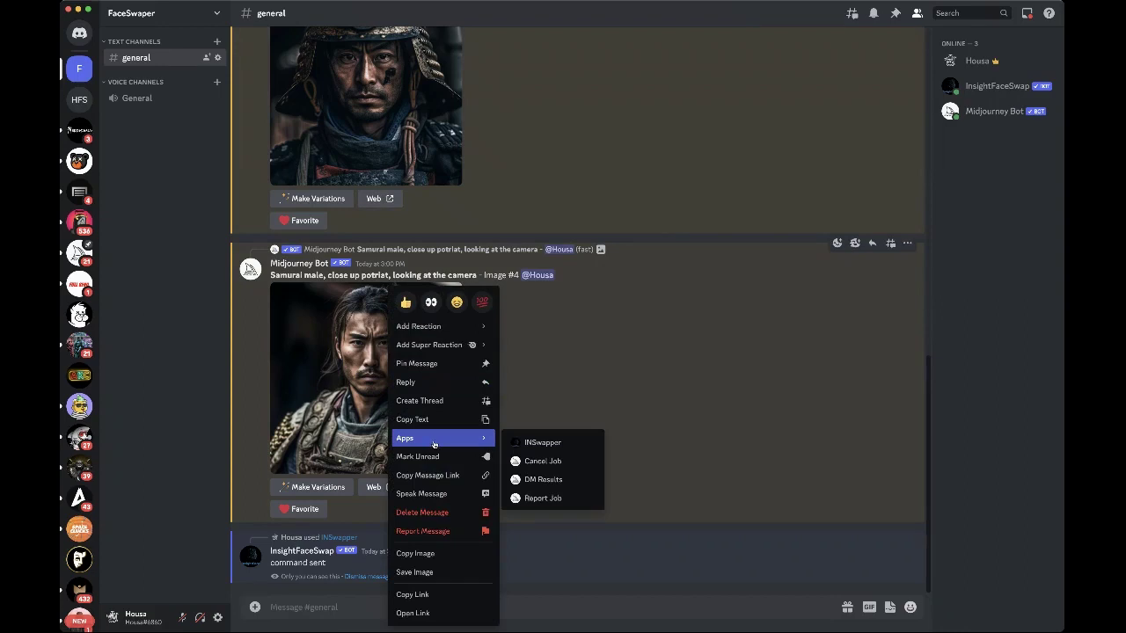
left_click(583, 406)
right_click(355, 351)
mouse_move(384, 442)
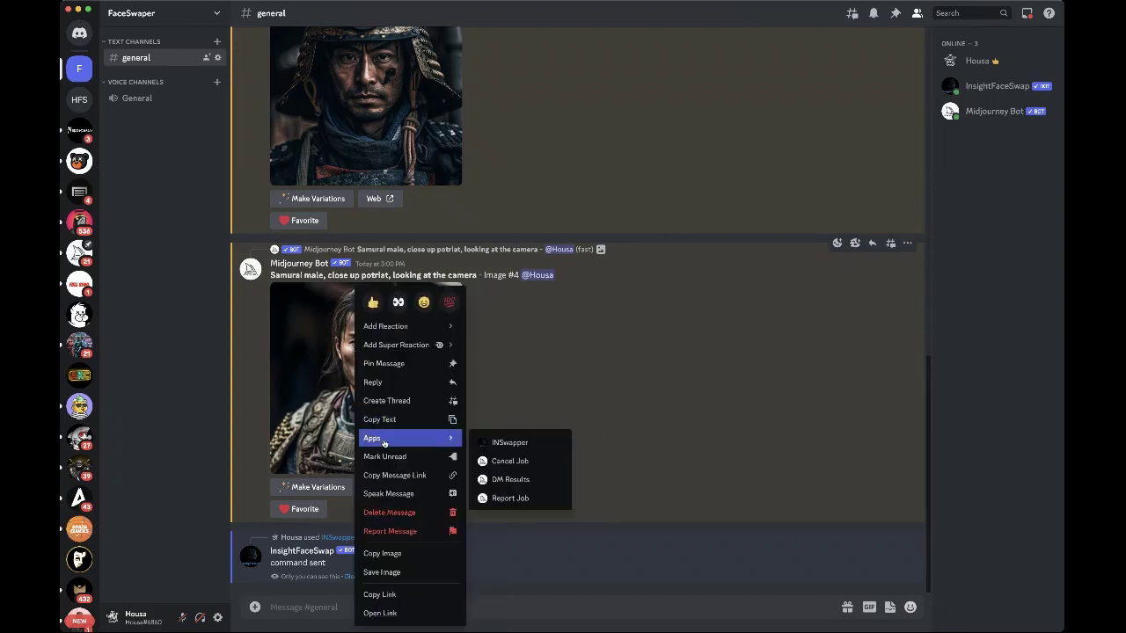
left_click(510, 444)
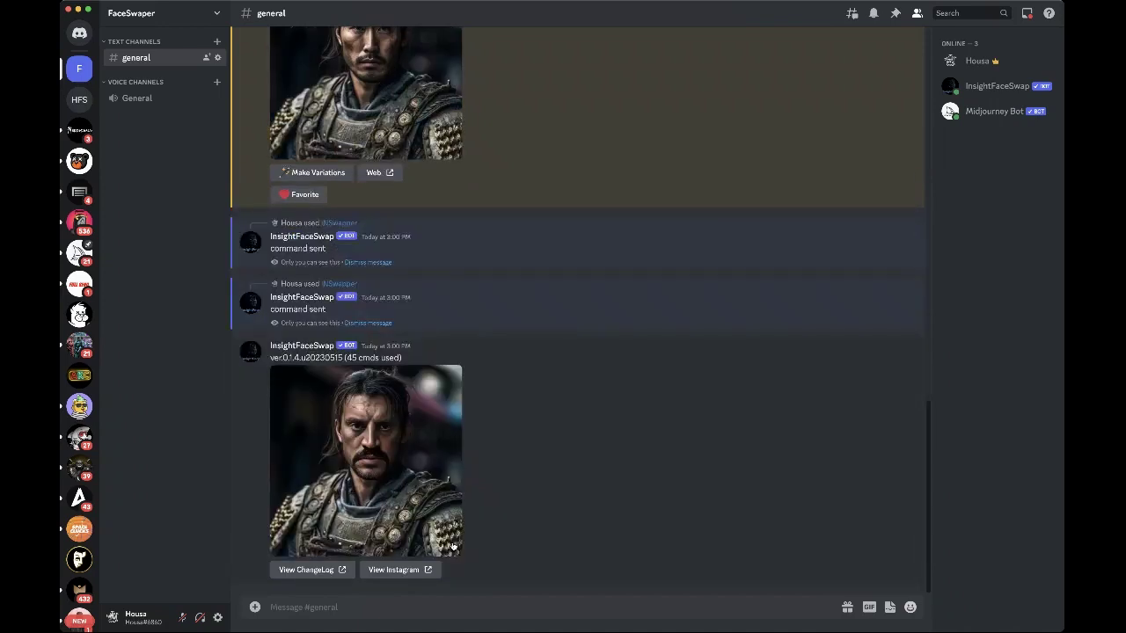
- View the face-swapped samurai portrait enlarged, close it, and open the message options for upscaled image #3
left_click(381, 461)
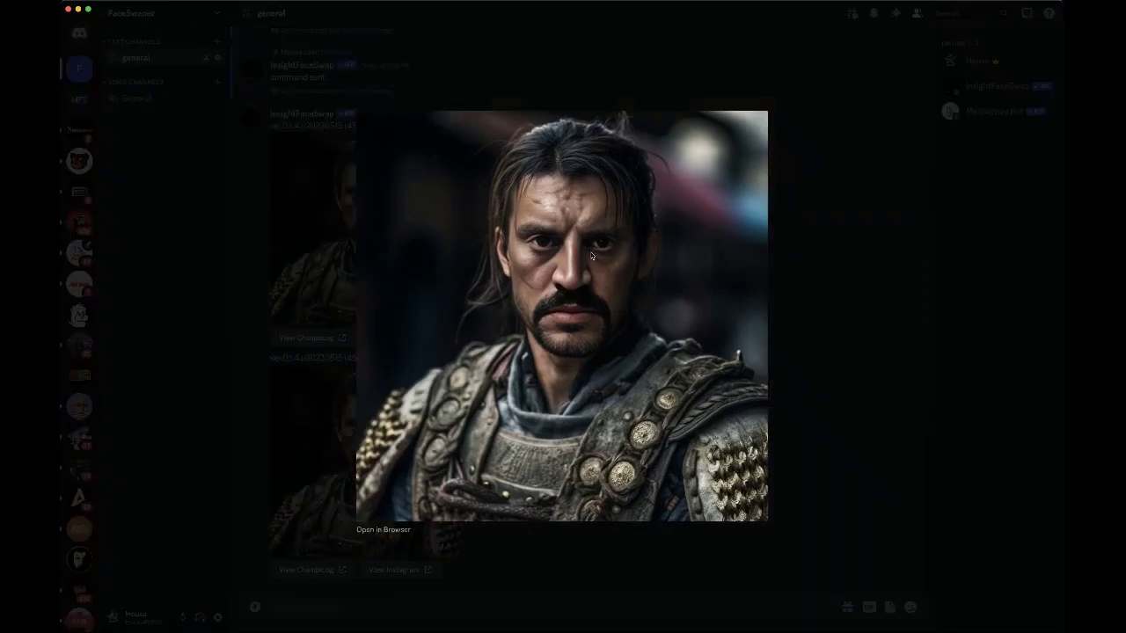
left_click(538, 569)
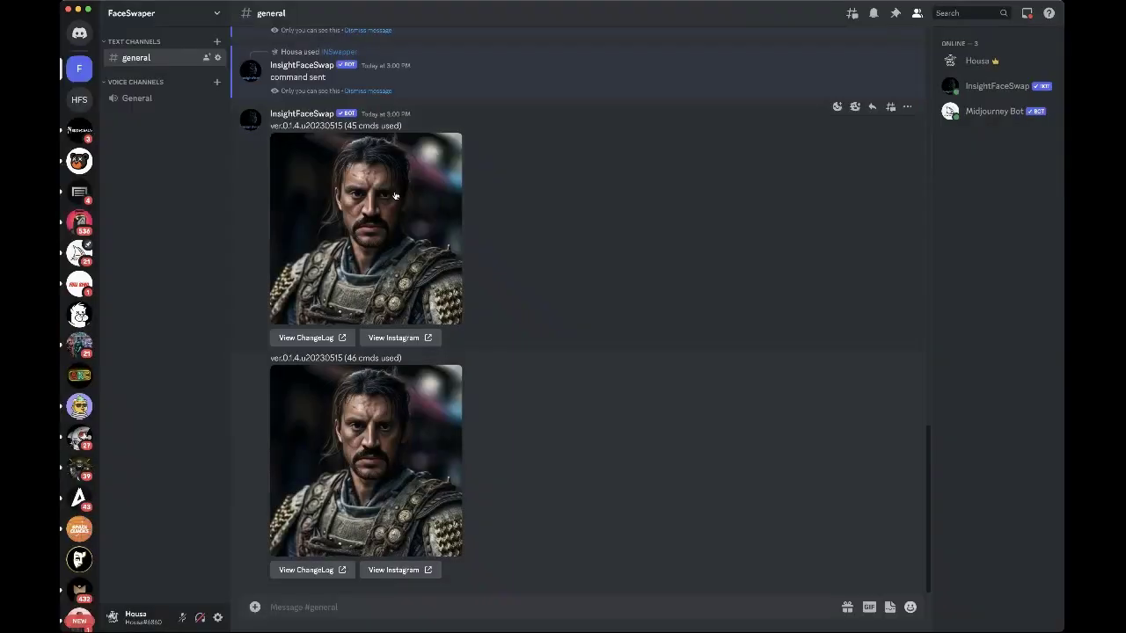
scroll(370, 141, "up", 4)
scroll(370, 143, "up", 5)
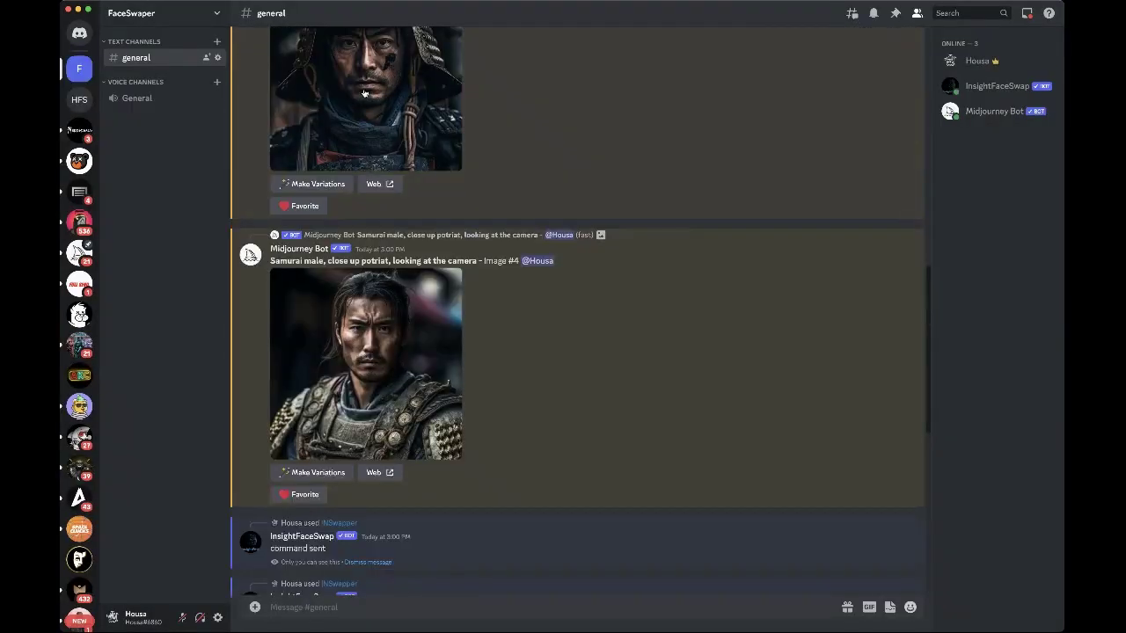
right_click(372, 150)
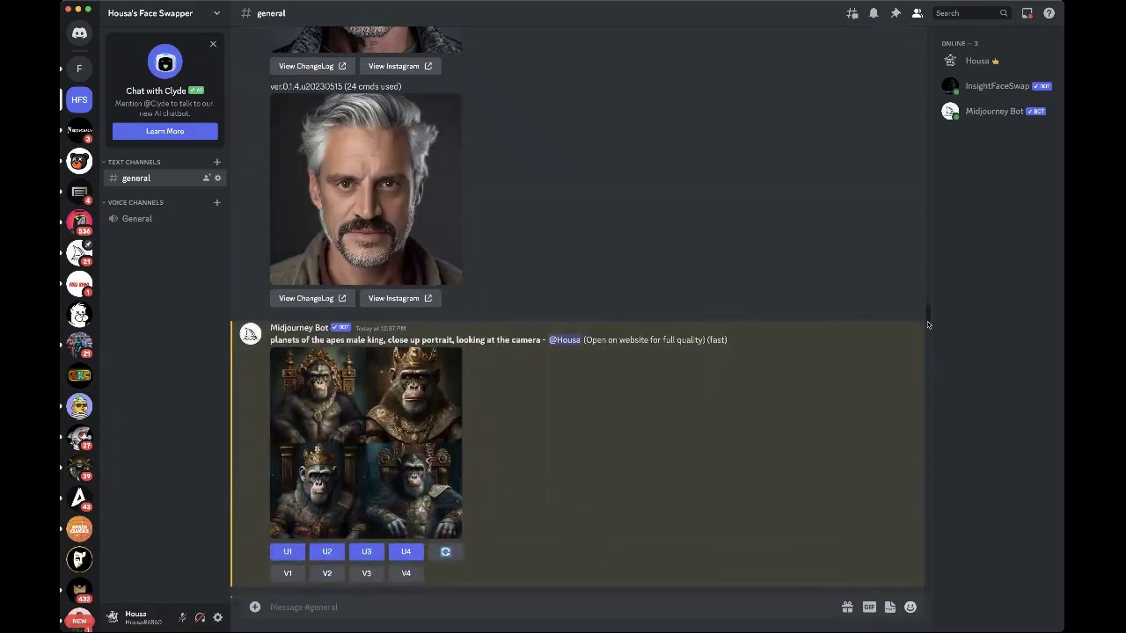
- In the HFS server's general channel, view the face-swapped bounty hunter and Girl with a Pearl Earring portraits enlarged
left_click_drag(927, 325, 918, 577)
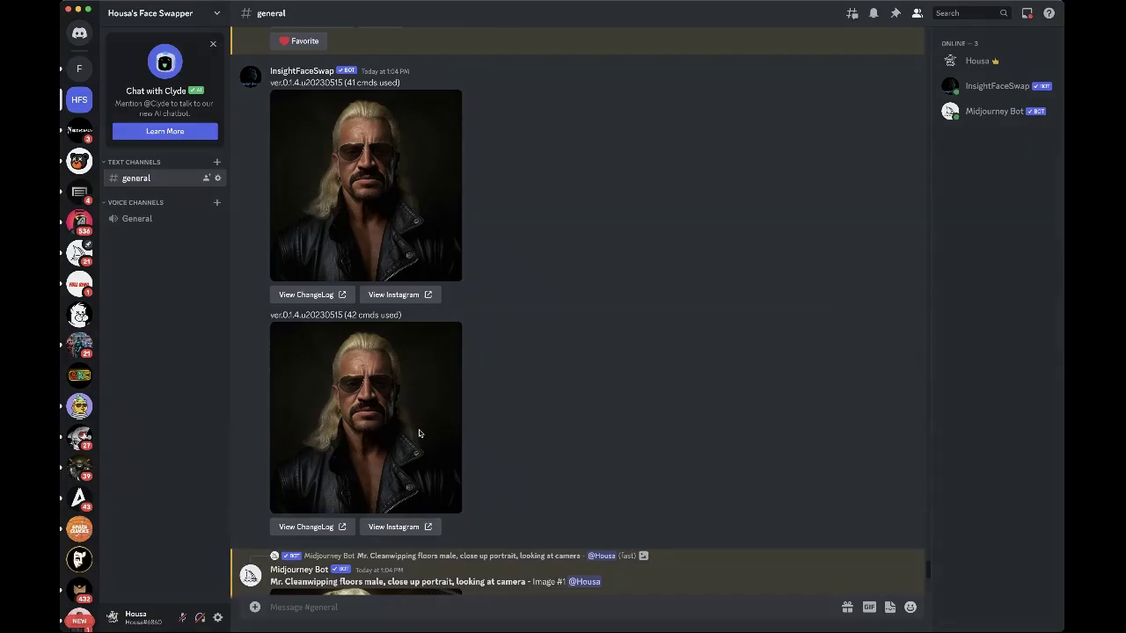
left_click(419, 433)
left_click(822, 323)
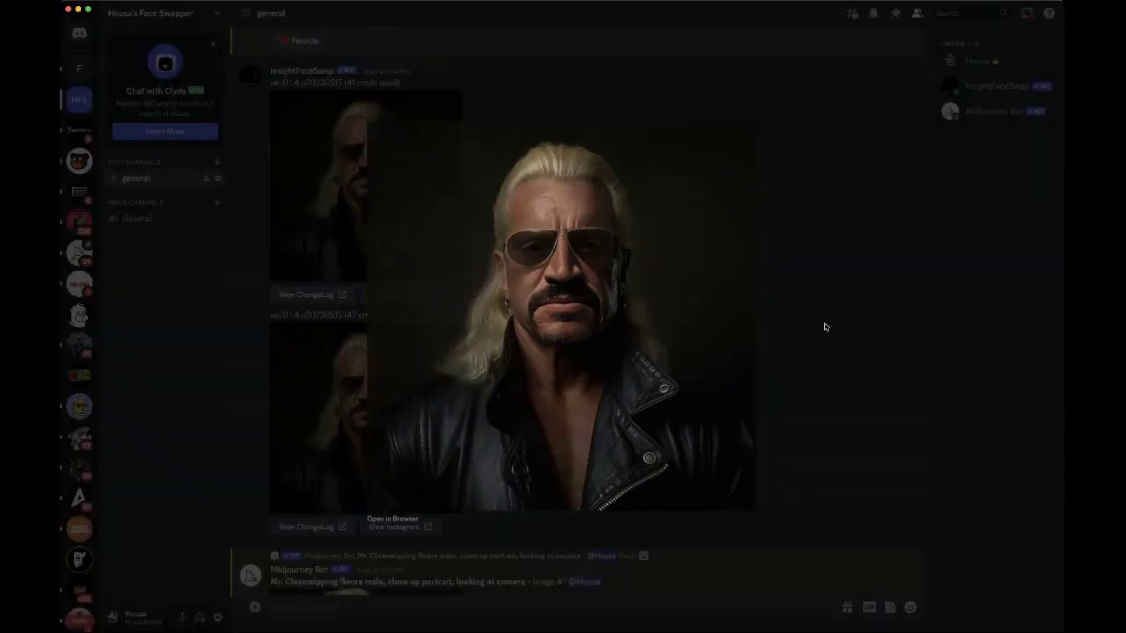
scroll(565, 347, "up", 5)
scroll(565, 348, "up", 5)
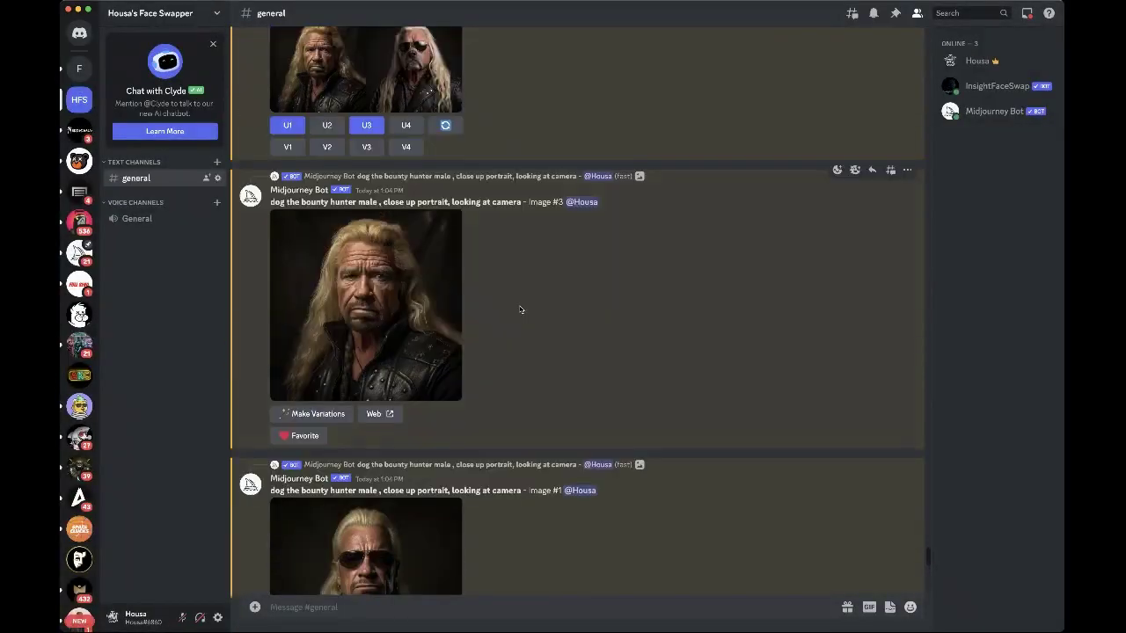
scroll(554, 326, "up", 6)
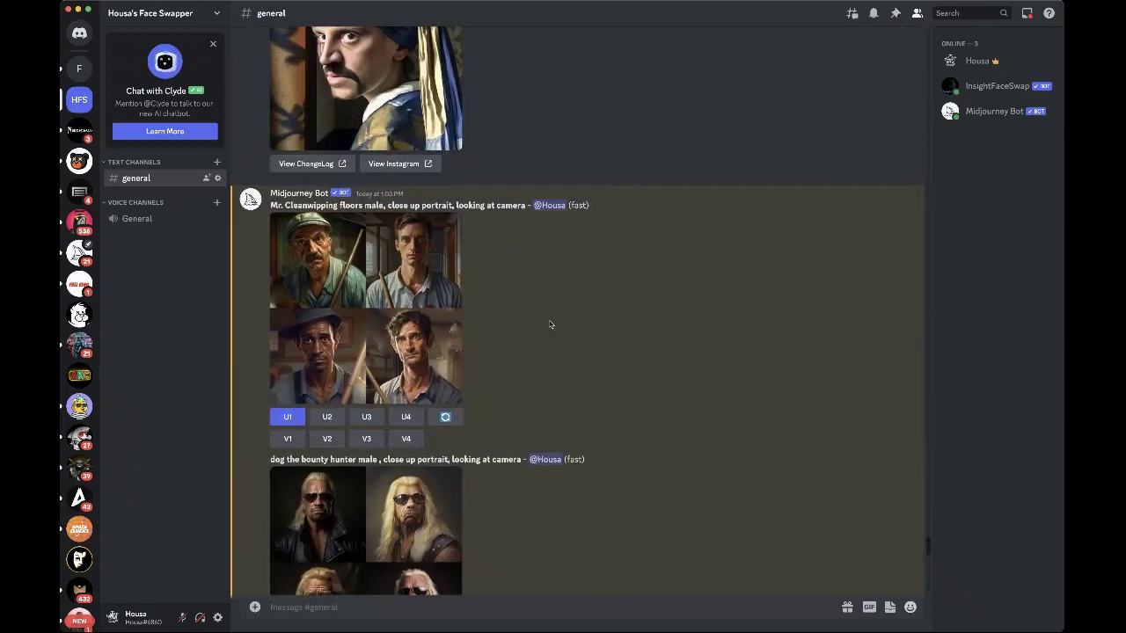
scroll(551, 324, "up", 6)
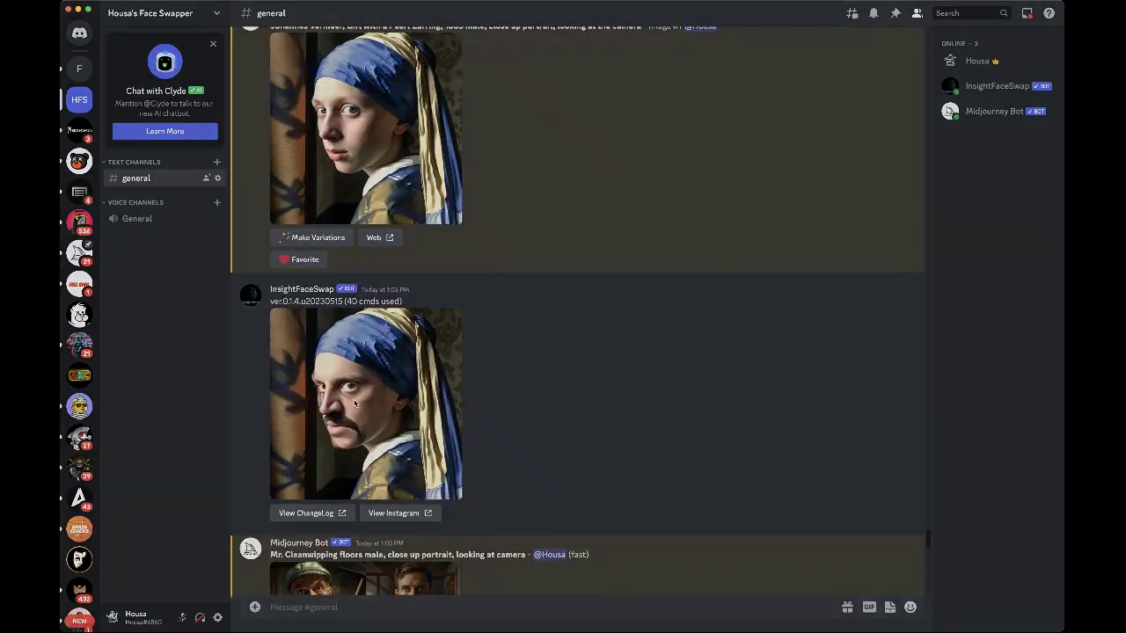
left_click(355, 404)
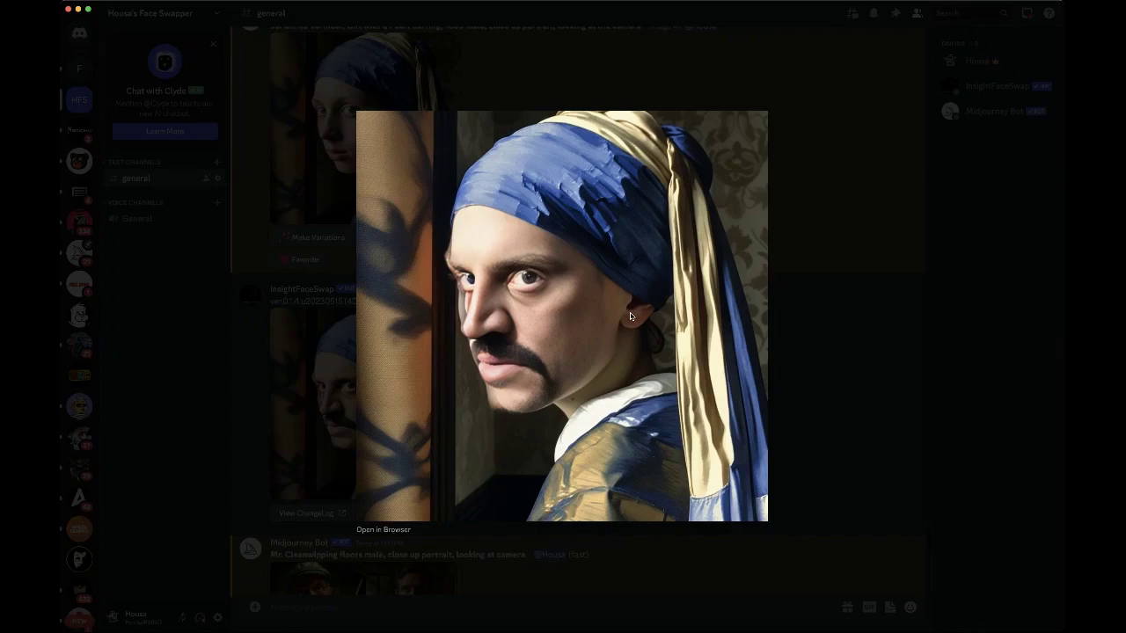
left_click(785, 340)
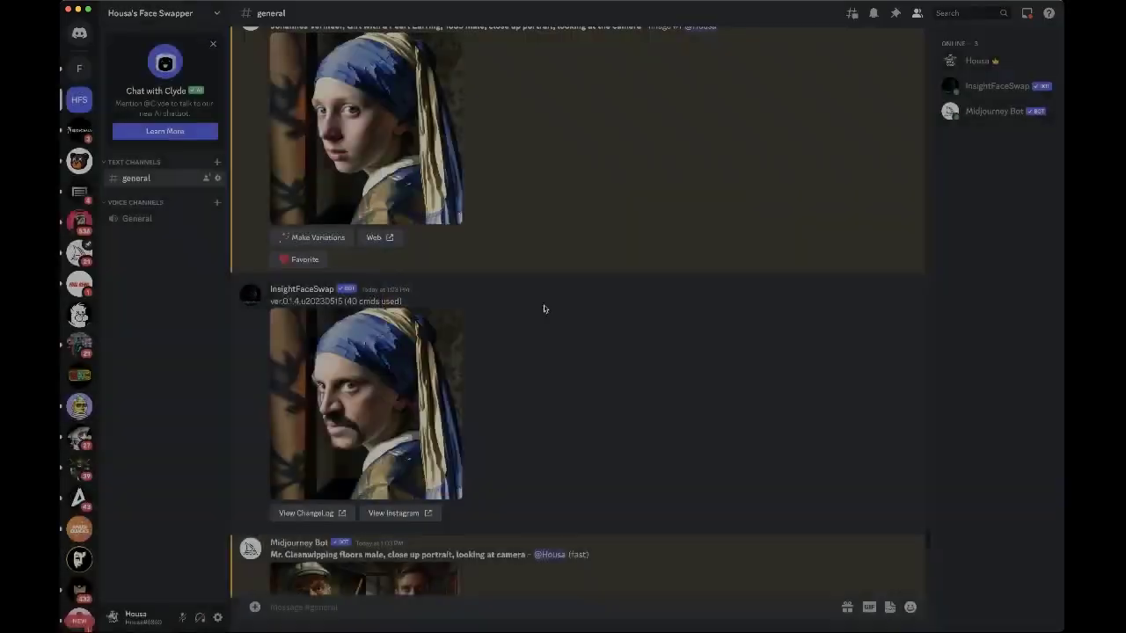
- View the face-swapped Birth of Venus portrait enlarged, close it, and look through the earlier face swap results
scroll(545, 305, "up", 10)
scroll(545, 306, "up", 5)
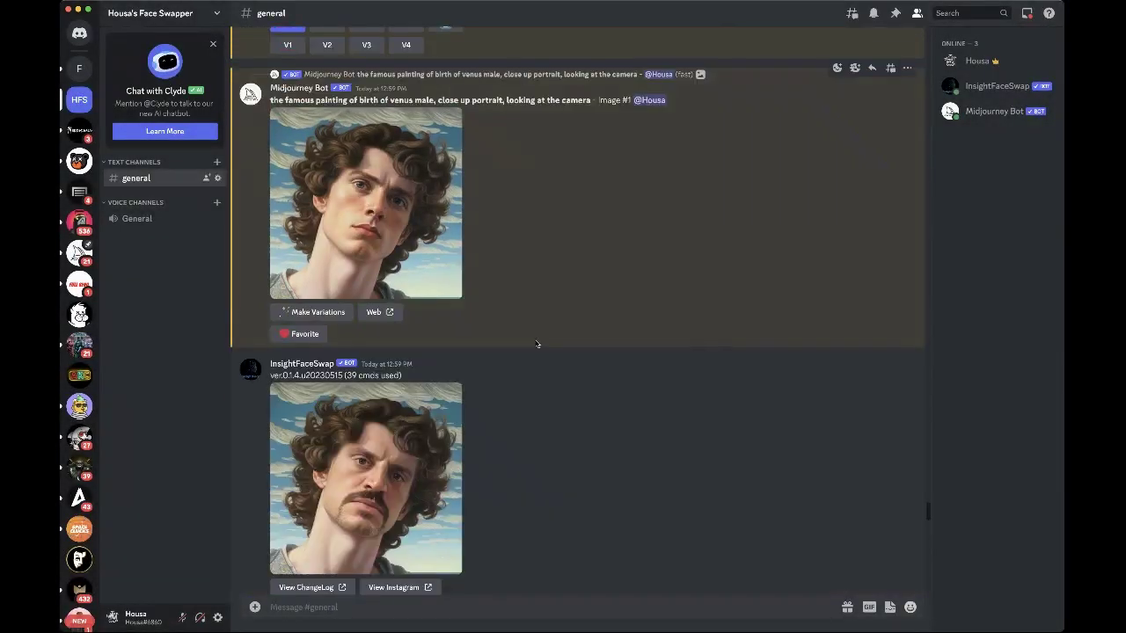
scroll(546, 305, "down", 3)
left_click(372, 367)
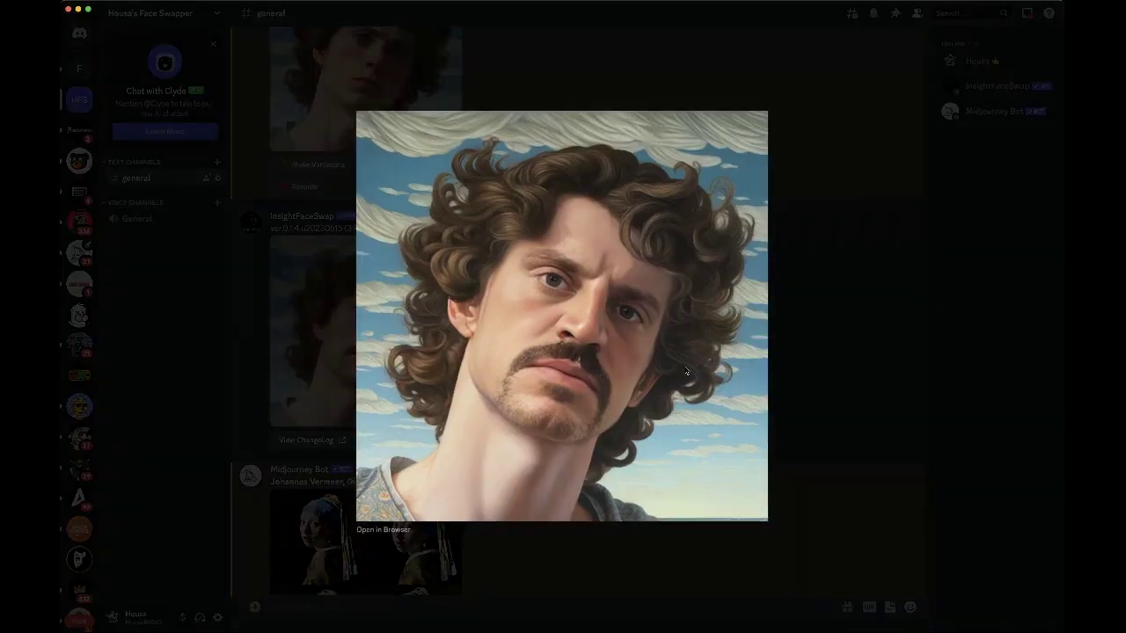
left_click(813, 368)
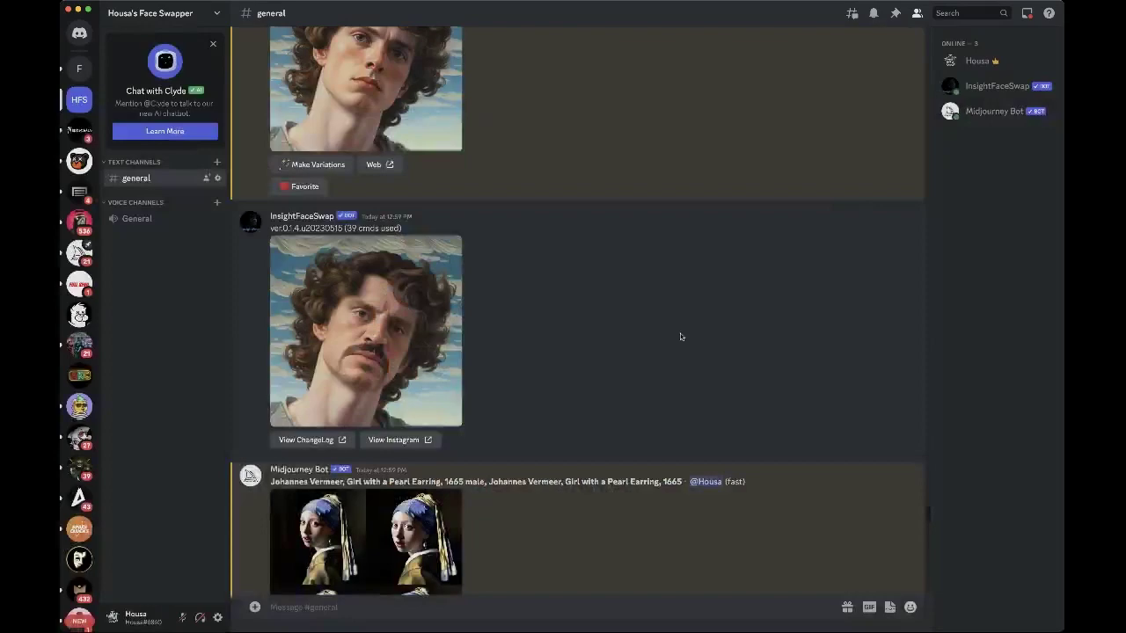
scroll(655, 330, "up", 5)
scroll(623, 333, "up", 3)
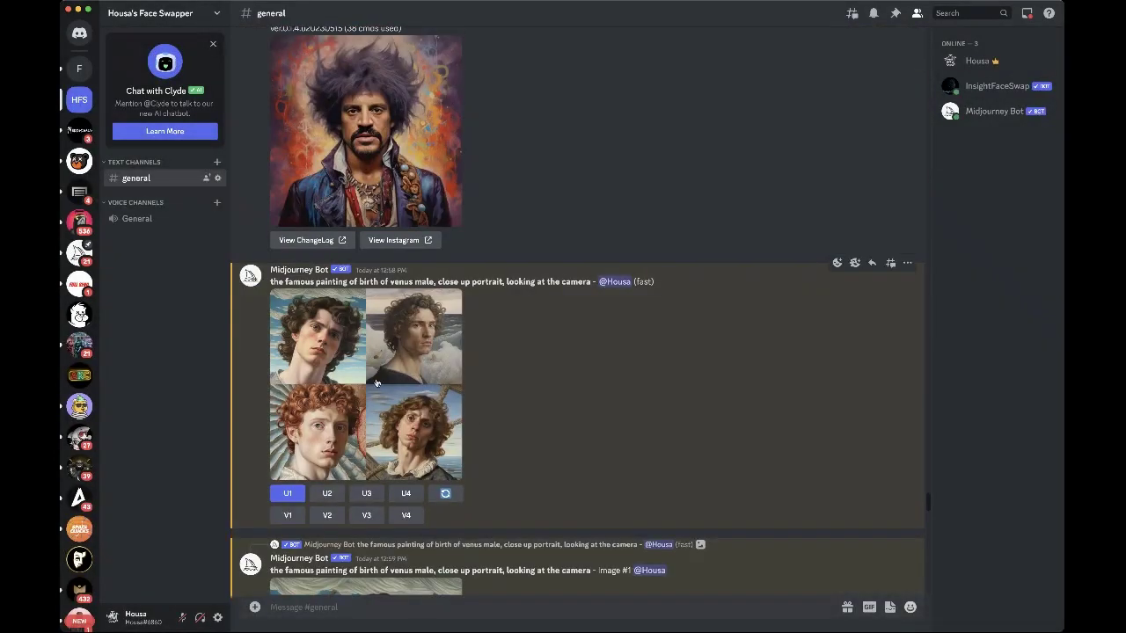
- View the face-swapped Jimi Hendrix portrait in the red embroidered jacket enlarged, and close it
scroll(369, 351, "up", 4)
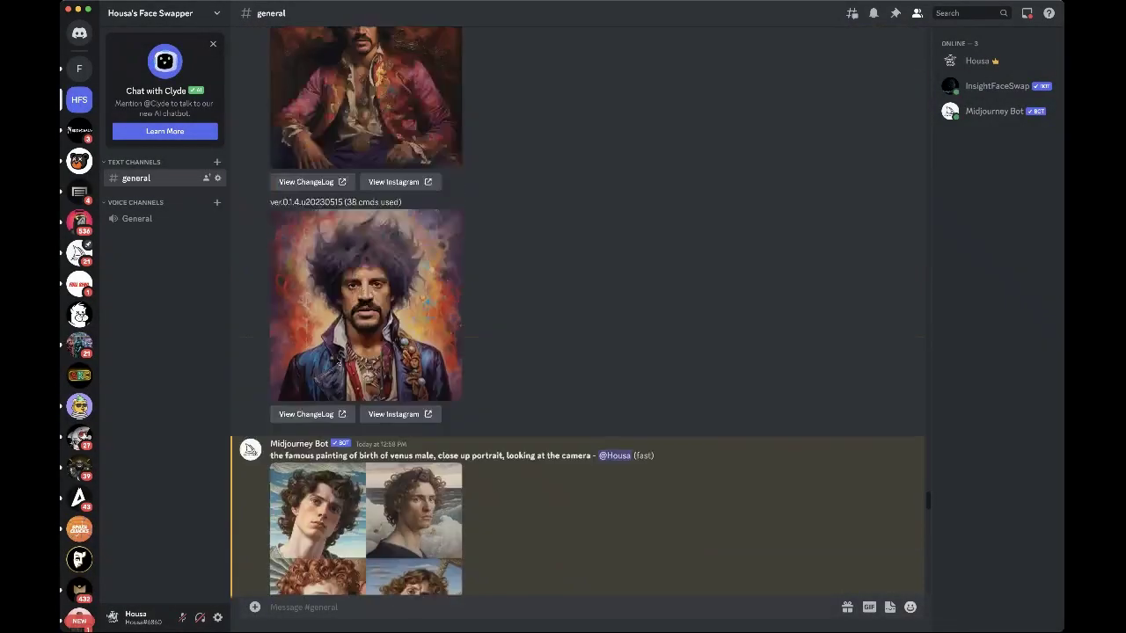
left_click(359, 173)
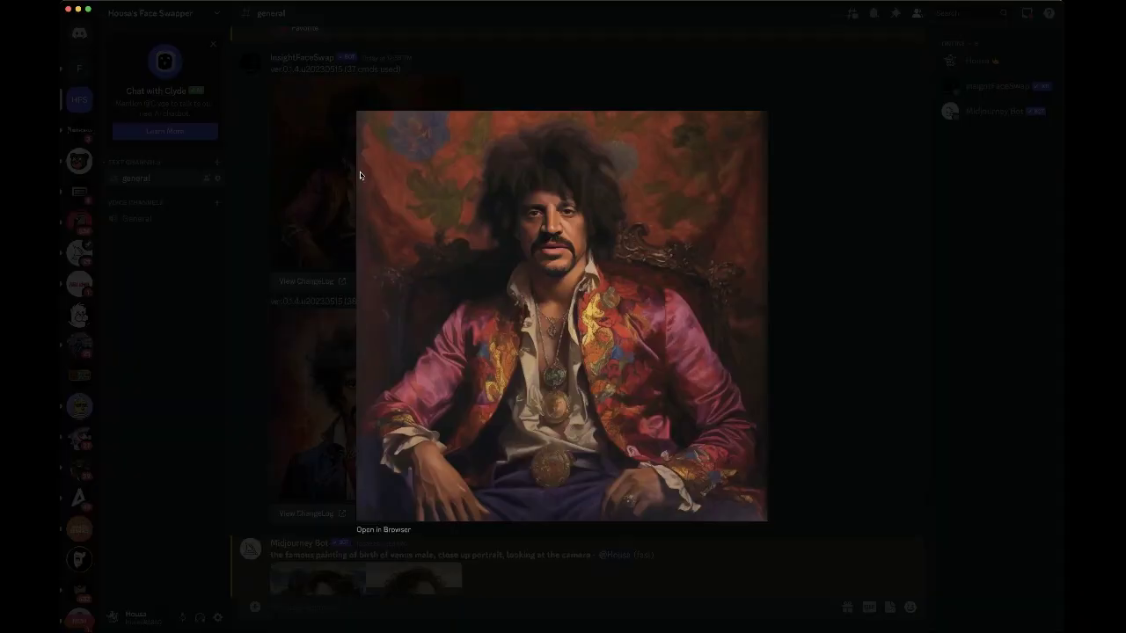
left_click(849, 371)
scroll(426, 264, "up", 5)
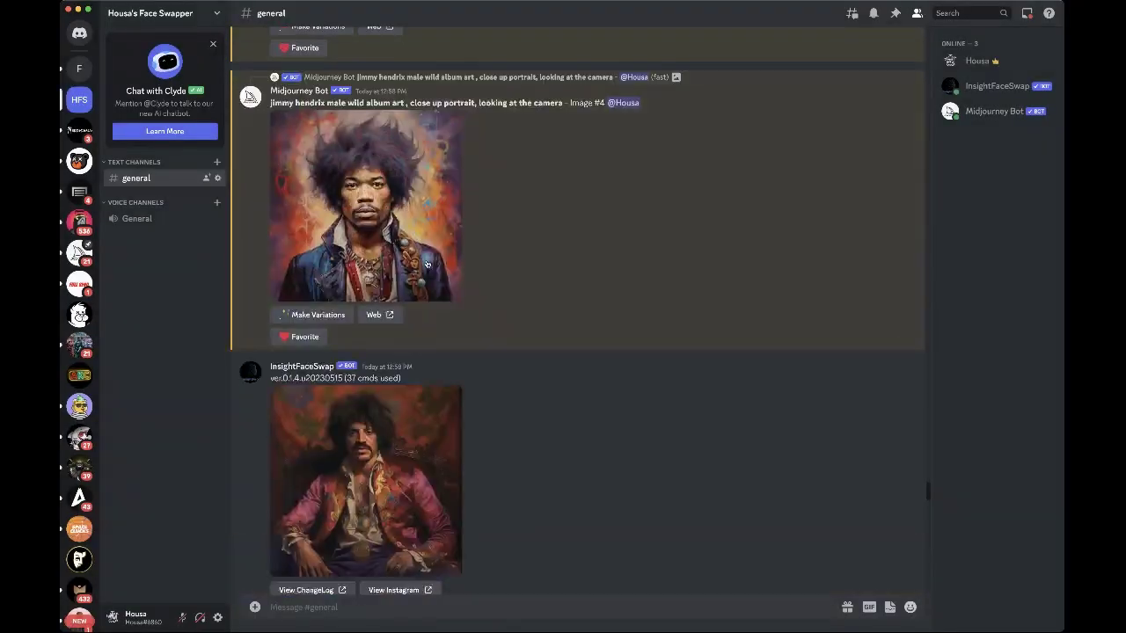
- Compare the face-swapped Mona Lisa with the original Mona Lisa image #4 by viewing each enlarged
scroll(426, 264, "up", 10)
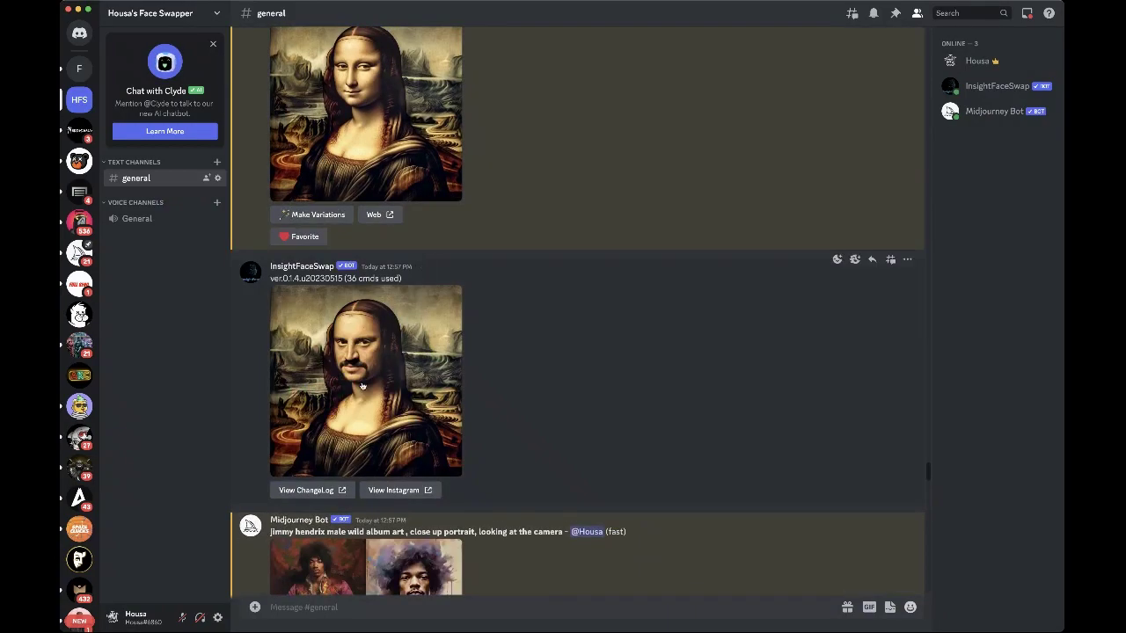
left_click(360, 384)
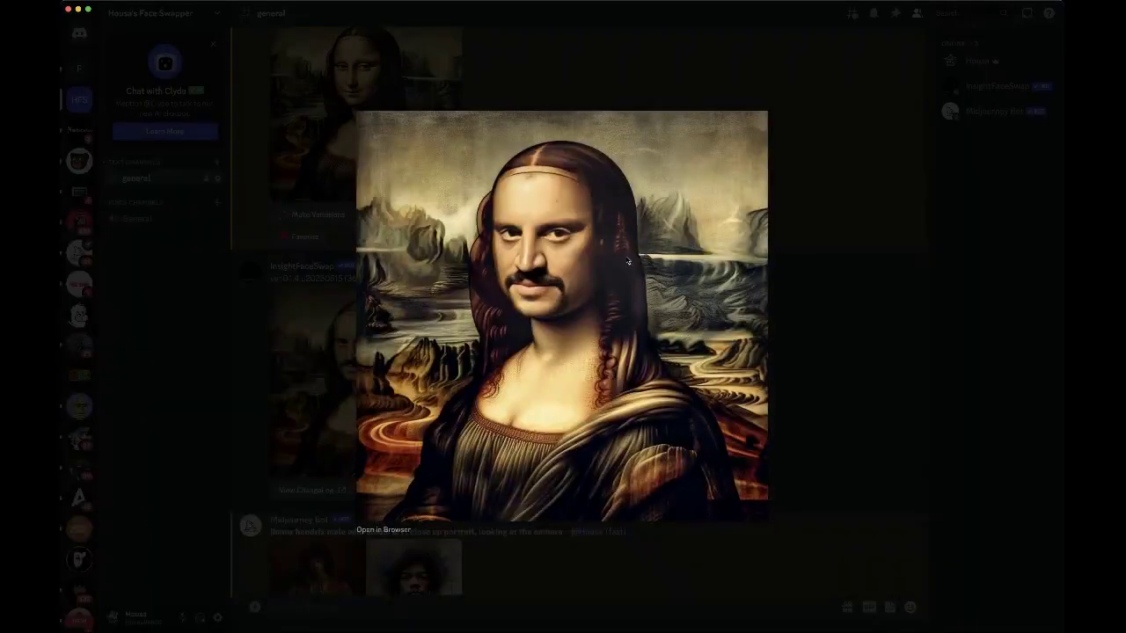
left_click(826, 380)
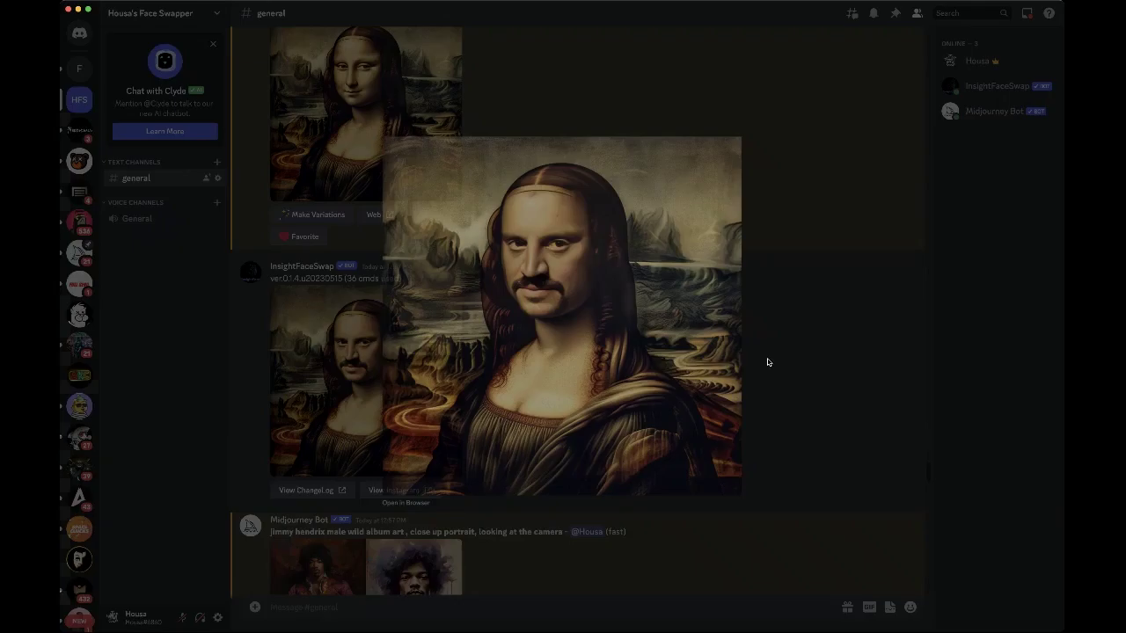
scroll(572, 263, "up", 1)
left_click(436, 149)
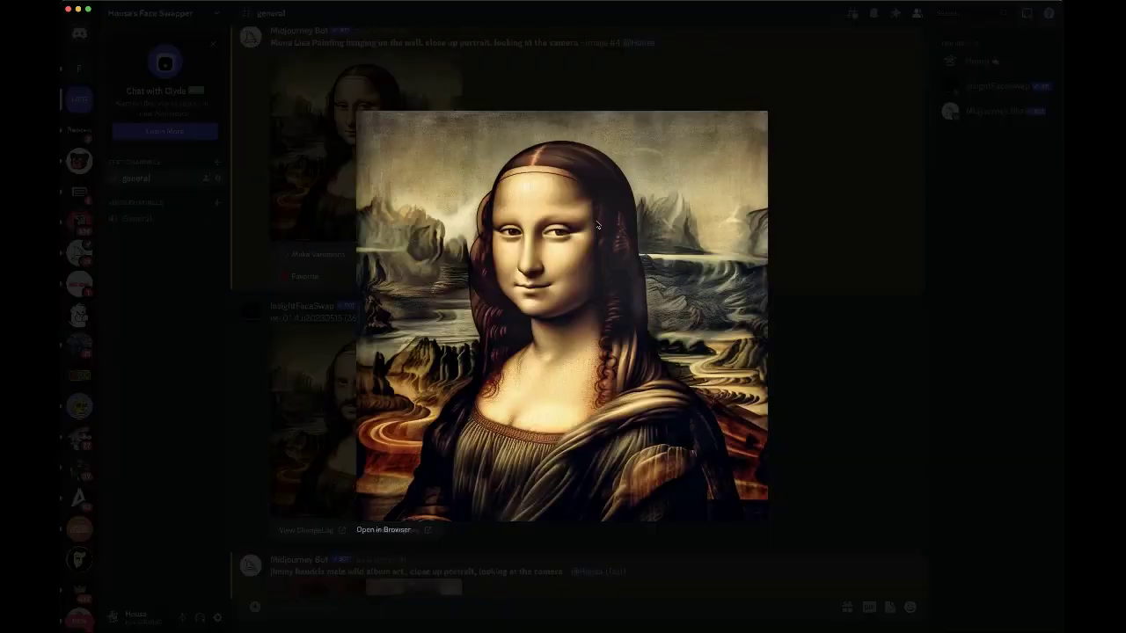
left_click(819, 389)
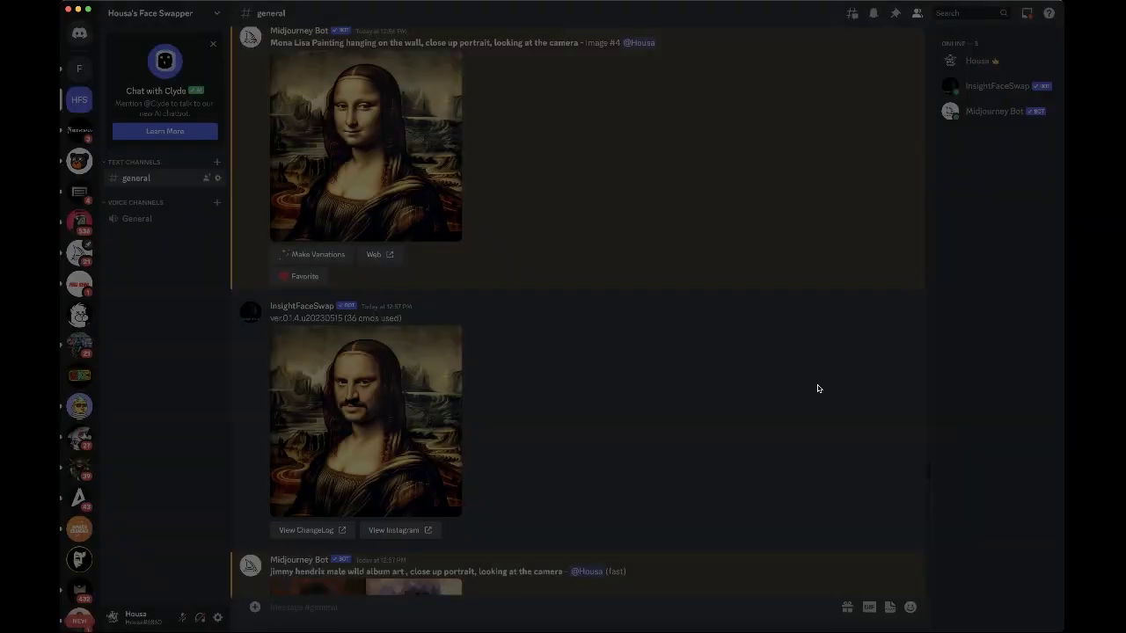
left_click(365, 404)
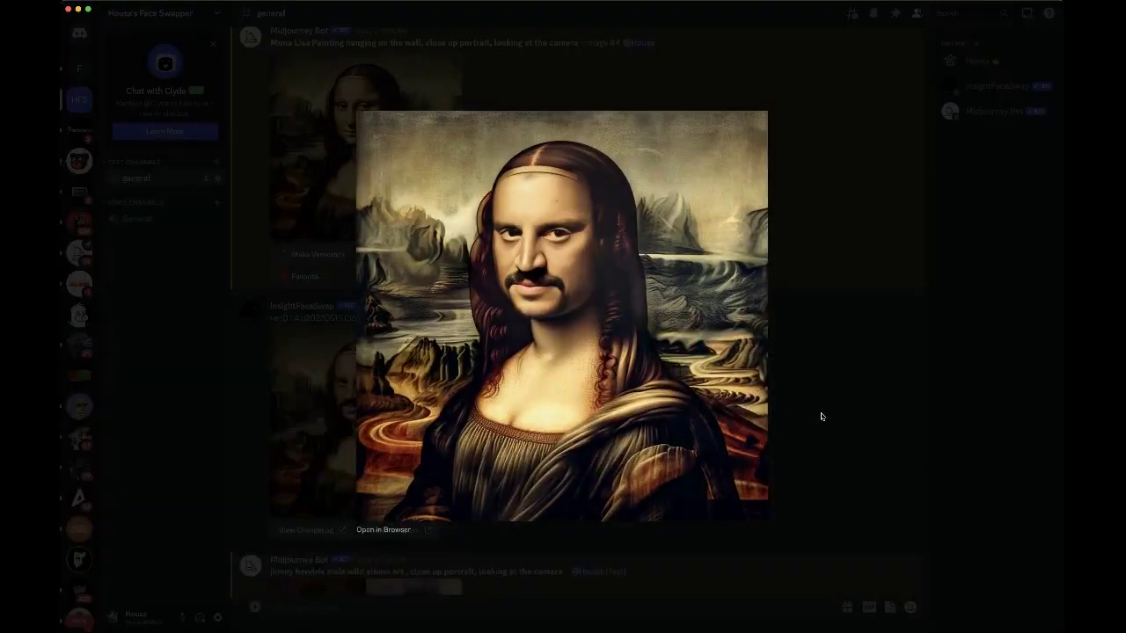
left_click(821, 416)
- Compare the face-swapped dreadlocks portrait with its original Midjourney image #4 by viewing each enlarged
scroll(572, 370, "up", 5)
scroll(507, 359, "up", 10)
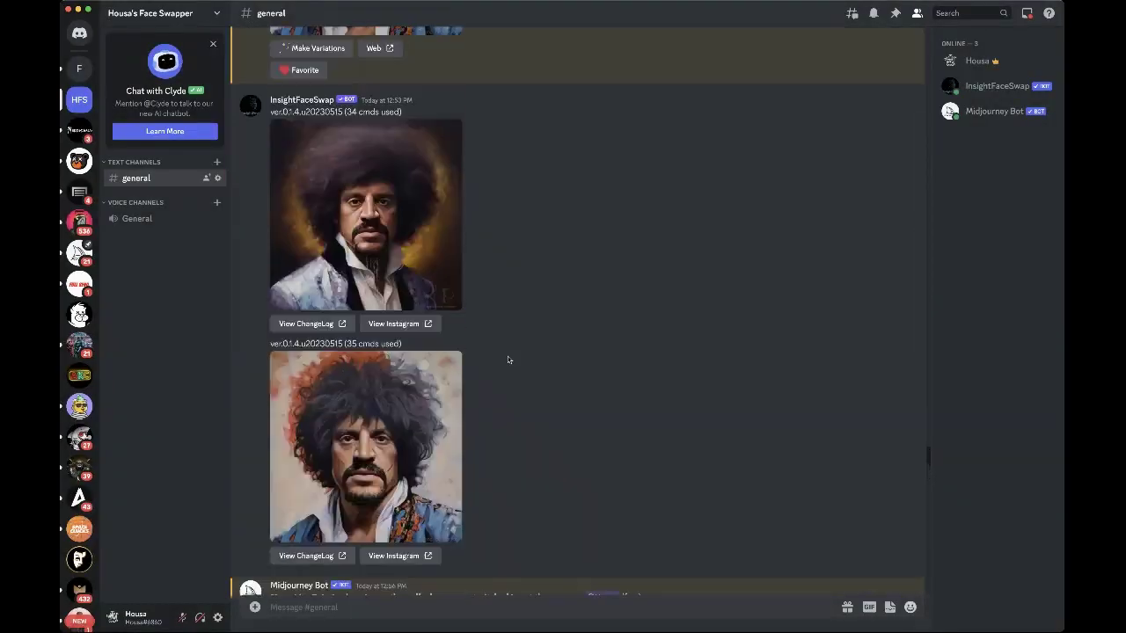
scroll(510, 357, "up", 5)
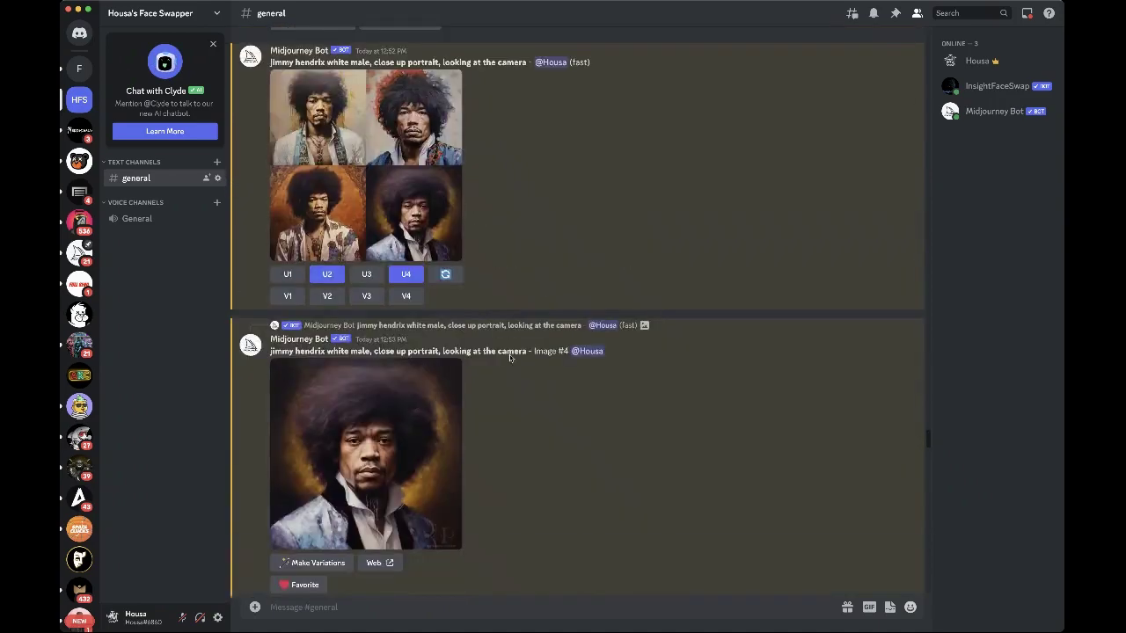
left_click(422, 235)
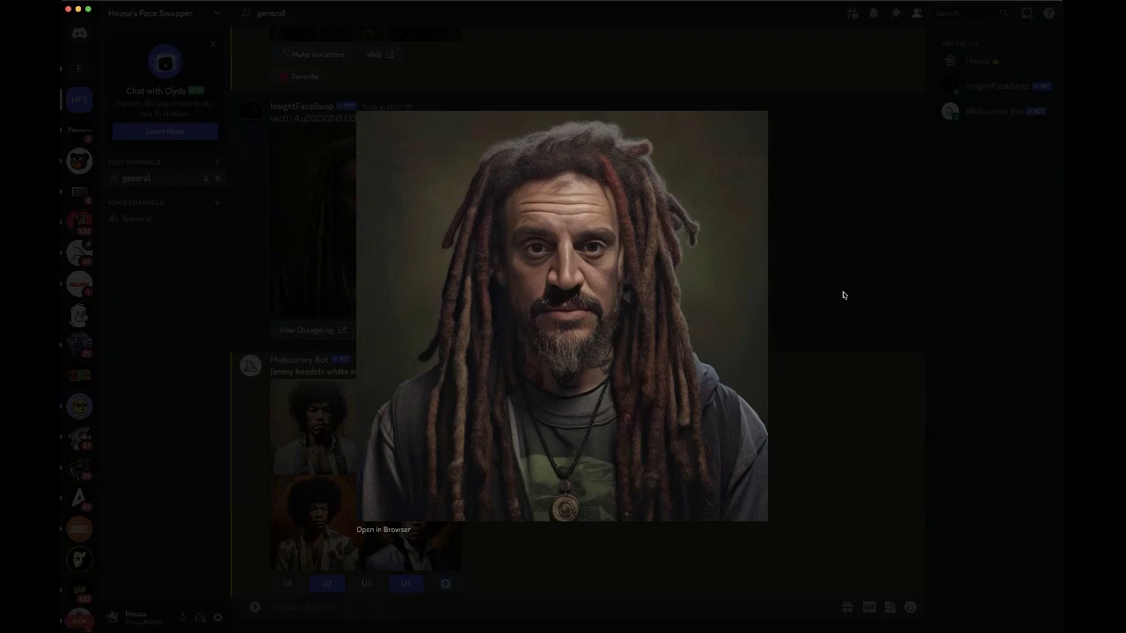
left_click(848, 296)
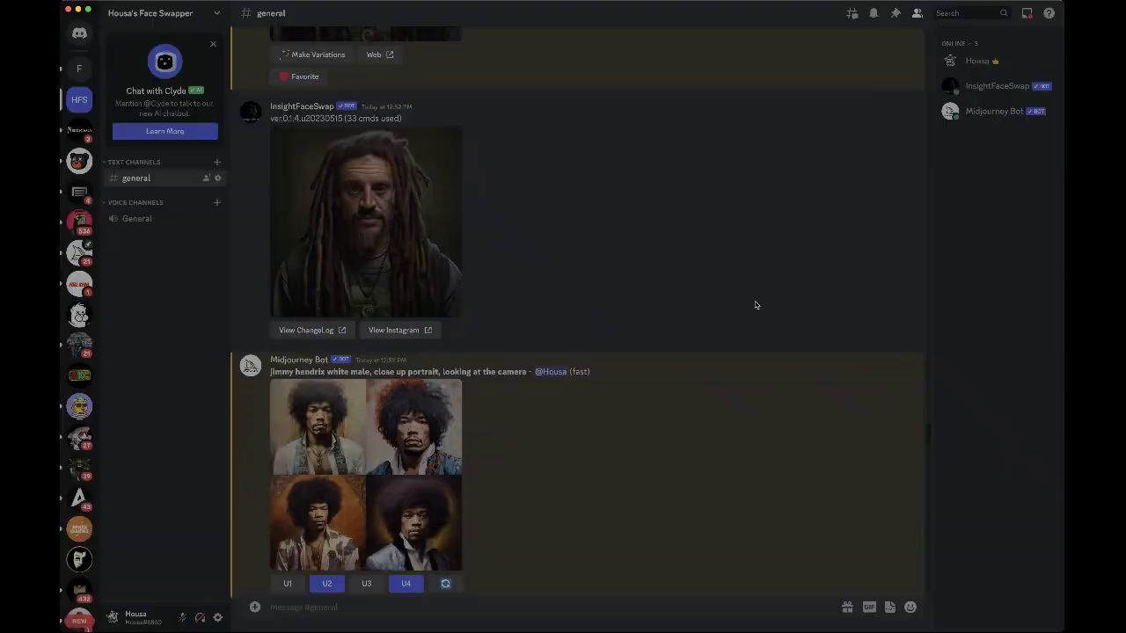
scroll(732, 303, "up", 1)
scroll(545, 279, "up", 5)
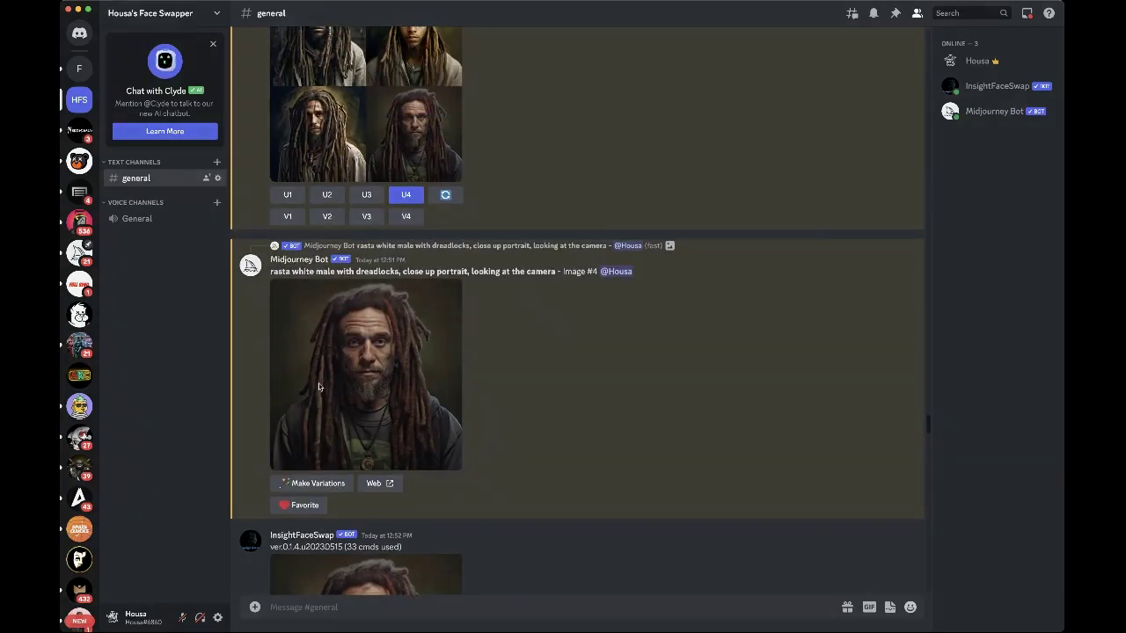
left_click(343, 392)
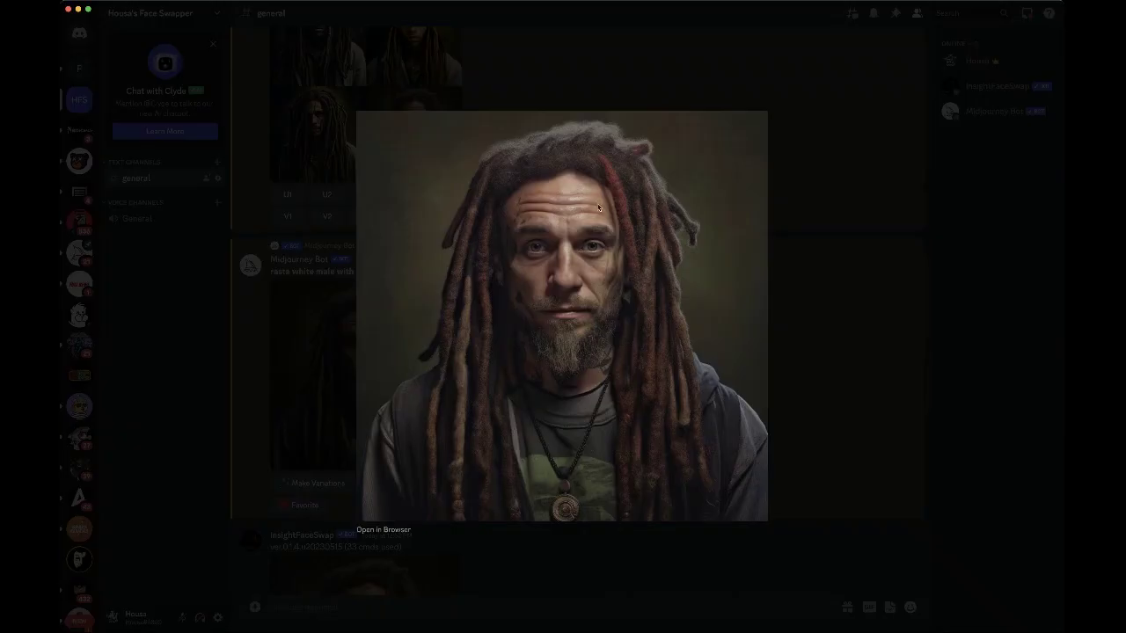
left_click(837, 335)
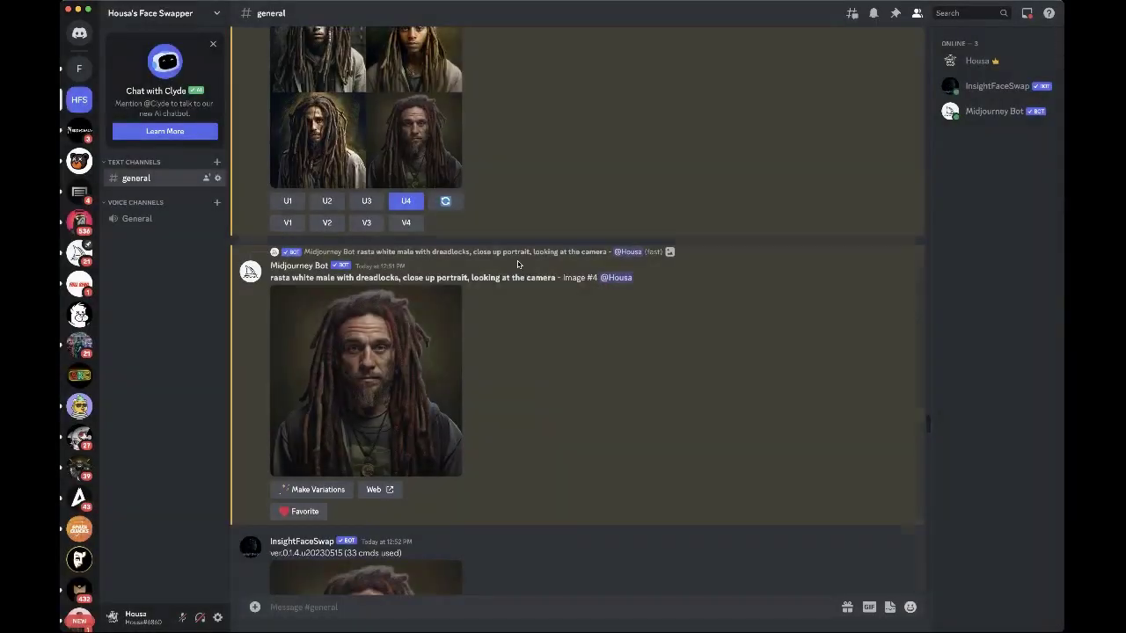
- Look through the festival wookie results and view the face-swapped portrait of the man in the fur hood enlarged
scroll(510, 264, "down", 3)
scroll(388, 357, "down", 5)
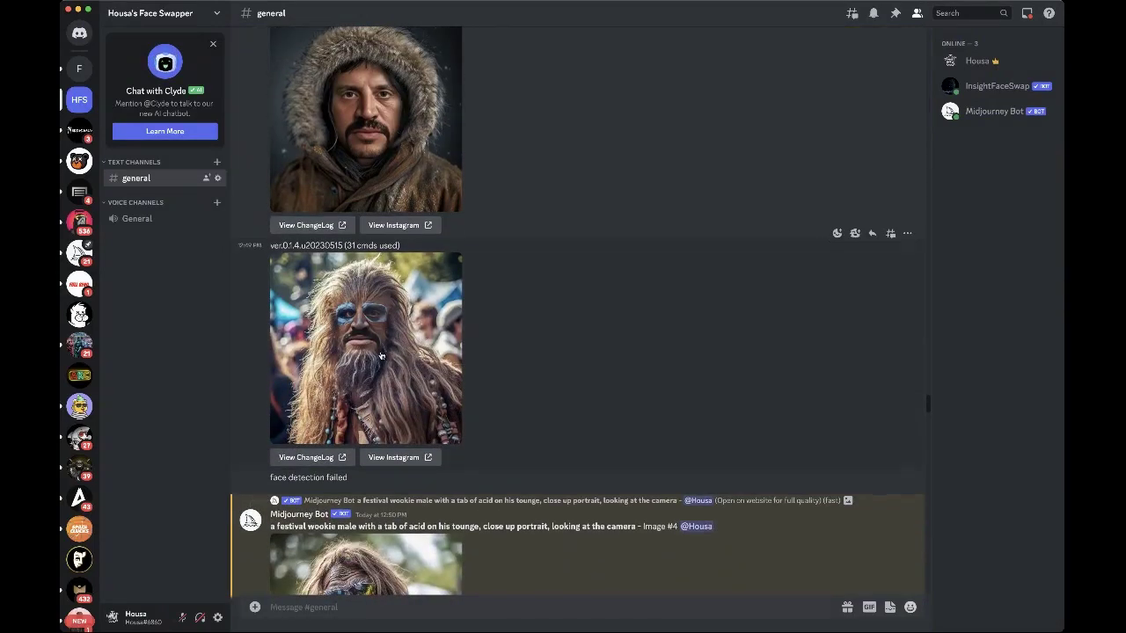
scroll(388, 354, "up", 5)
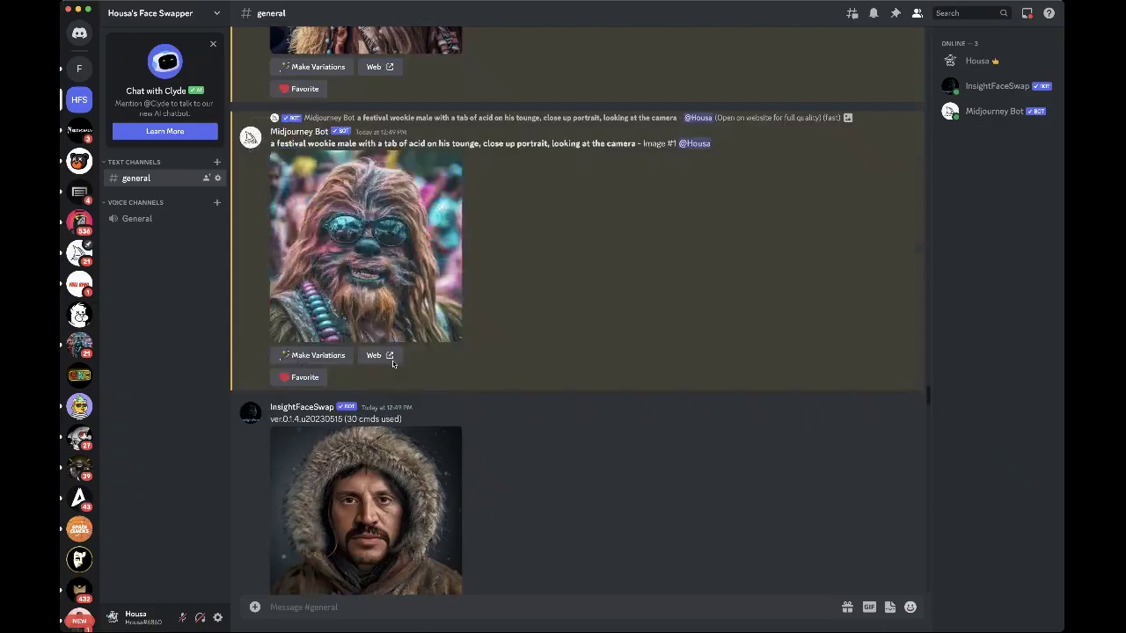
scroll(393, 364, "down", 4)
left_click(393, 363)
left_click(851, 374)
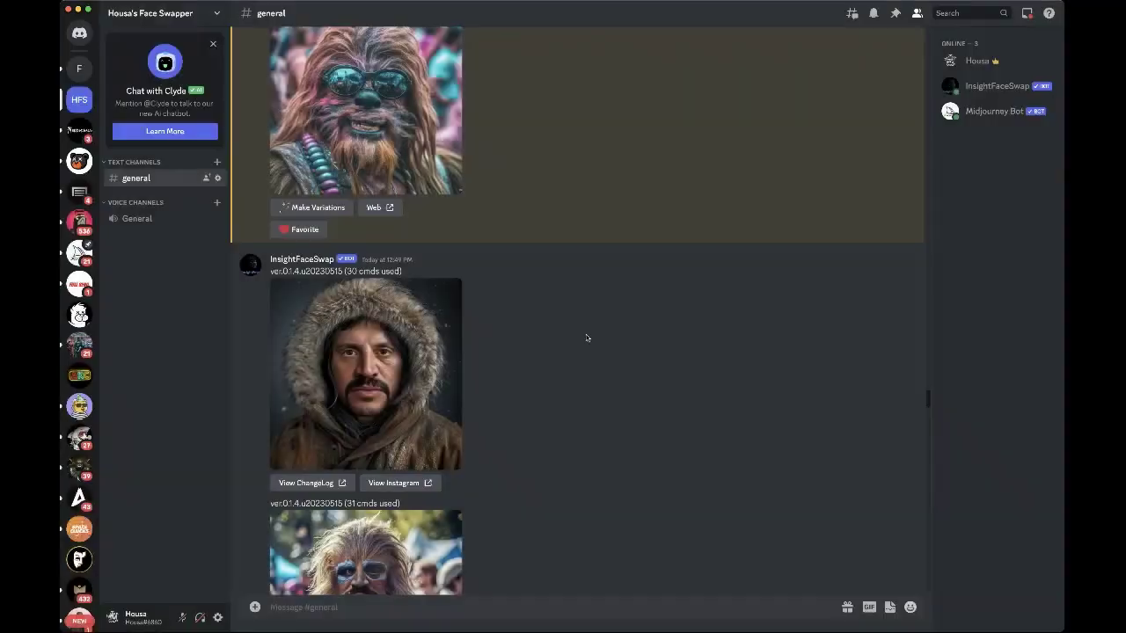
- View the earlier face-swapped portrait of the grey-haired man in the olive jacket enlarged, and close it
scroll(580, 355, "up", 15)
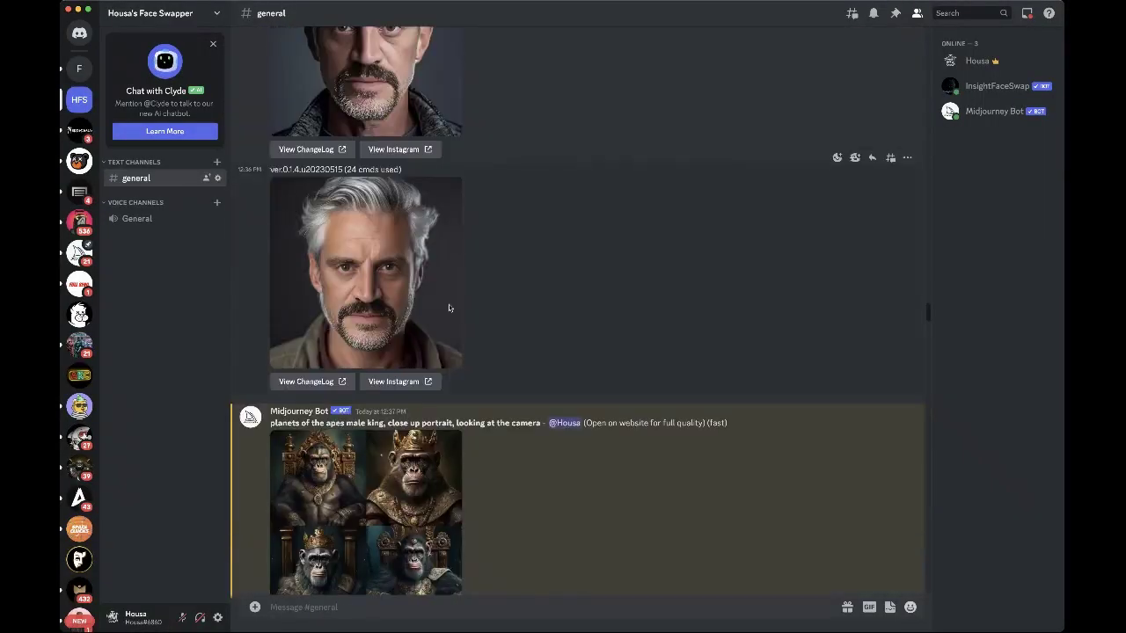
left_click(392, 282)
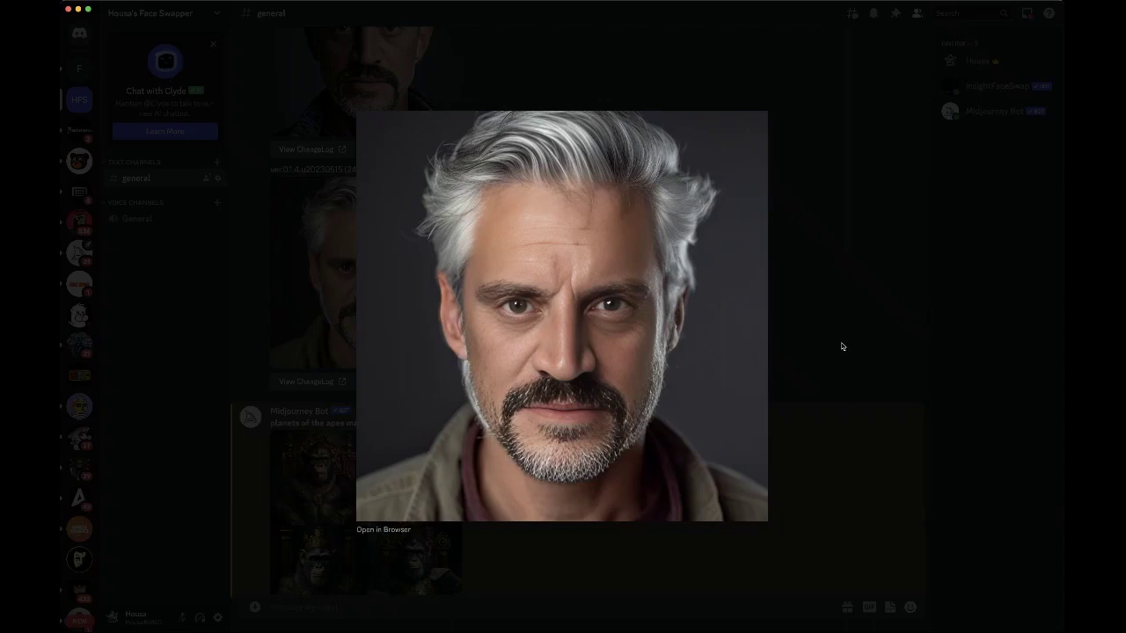
left_click(817, 320)
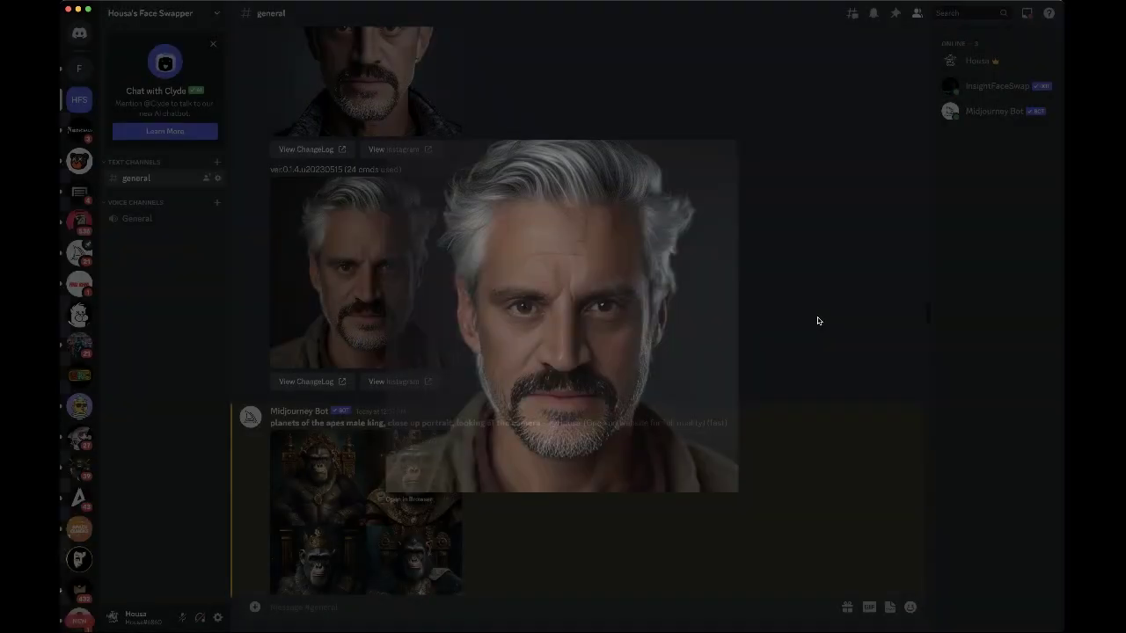
- Find the earlier face-swapped portrait of the three robed aliens and view it enlarged
left_click_drag(928, 330, 922, 279)
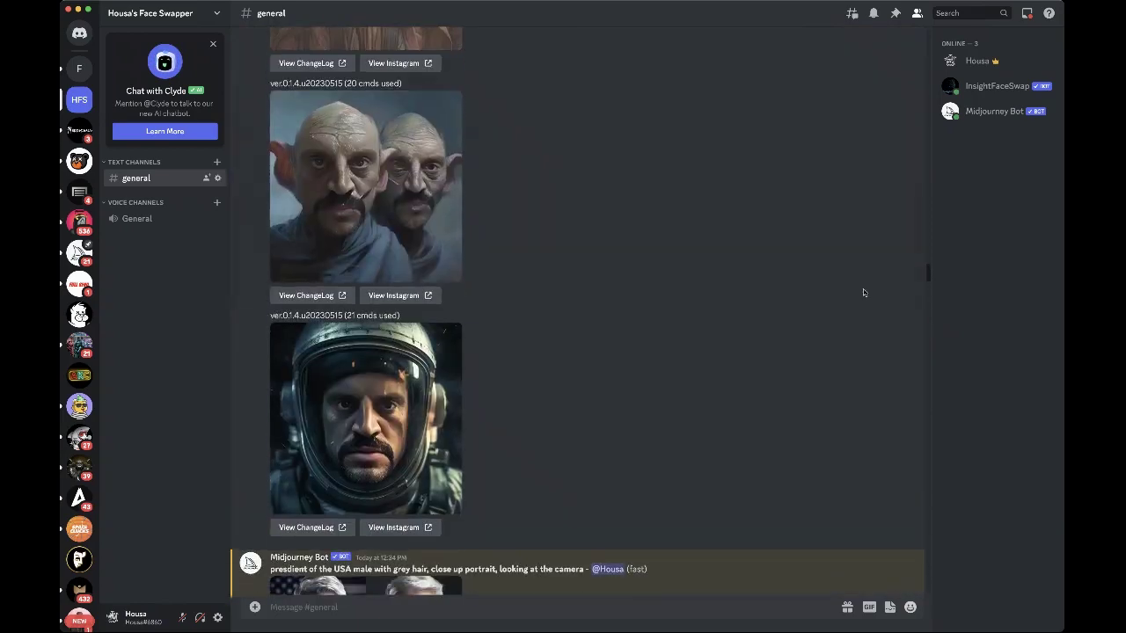
scroll(464, 200, "up", 3)
scroll(463, 200, "up", 5)
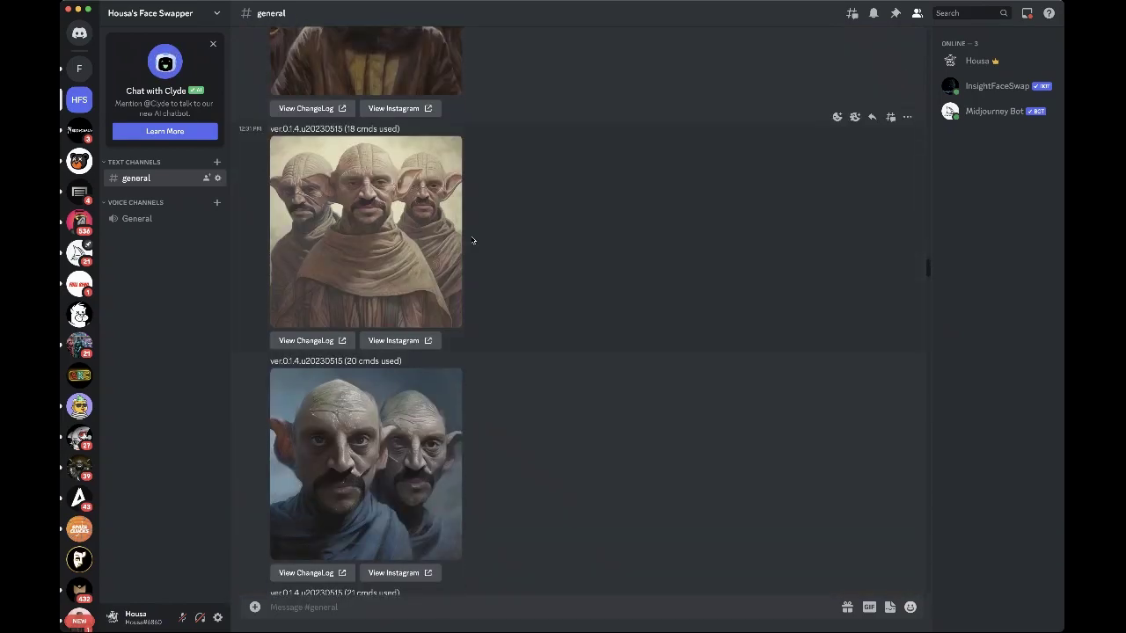
left_click(444, 236)
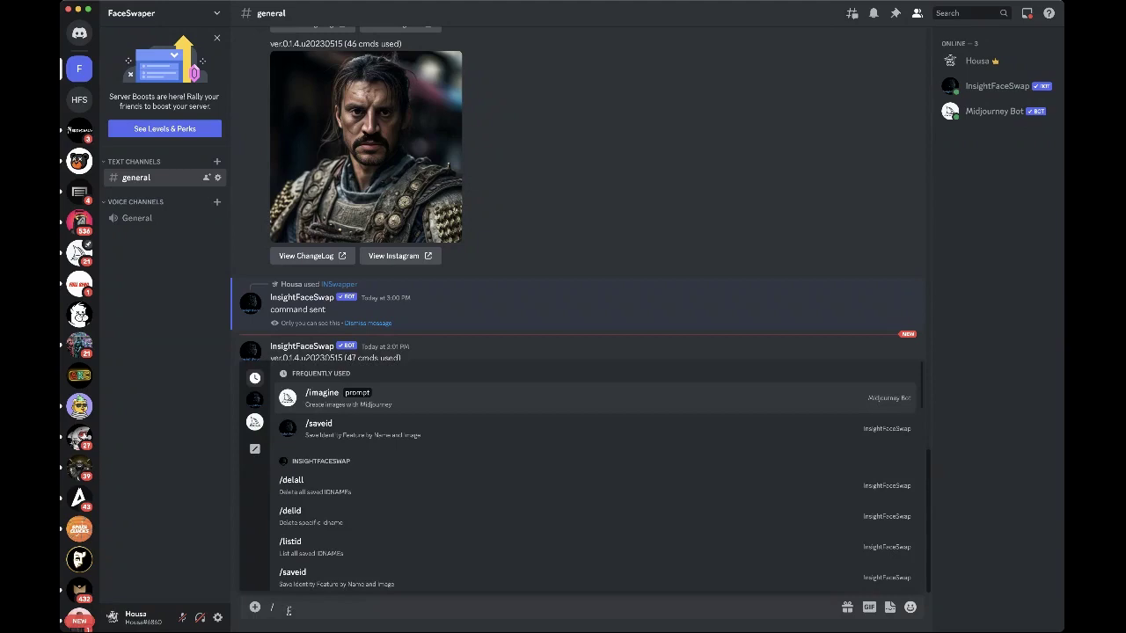
- In the FaceSwaper server, try to run /swapid with idname FART on an attached photo of the muscular man in a black tank top
type("swa")
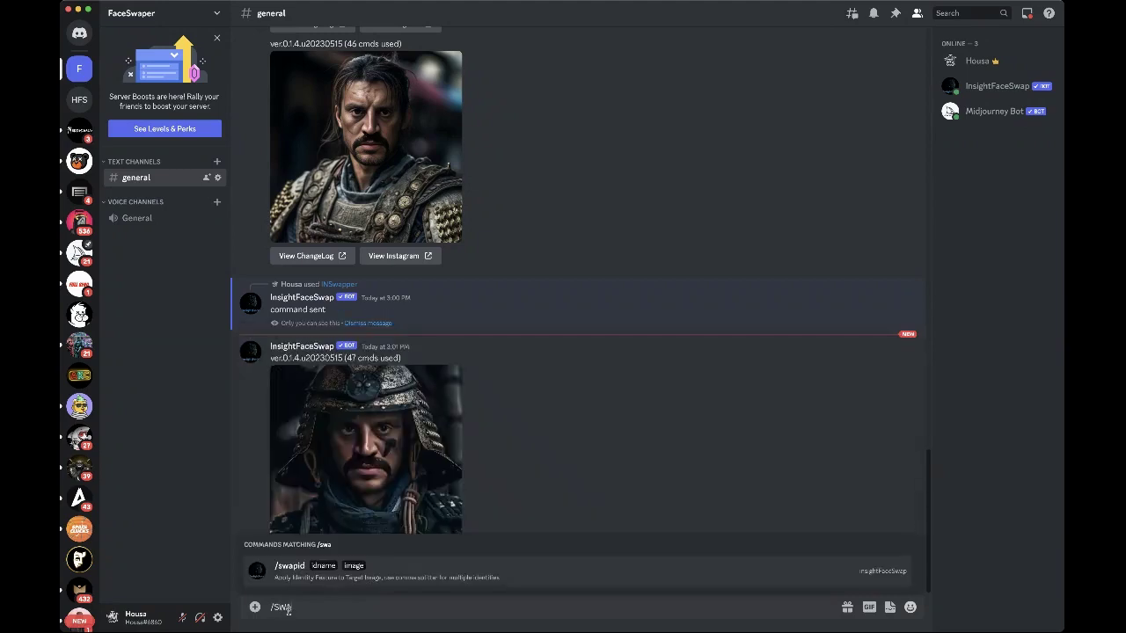
type("p")
left_click(299, 570)
scroll(318, 371, "up", 10)
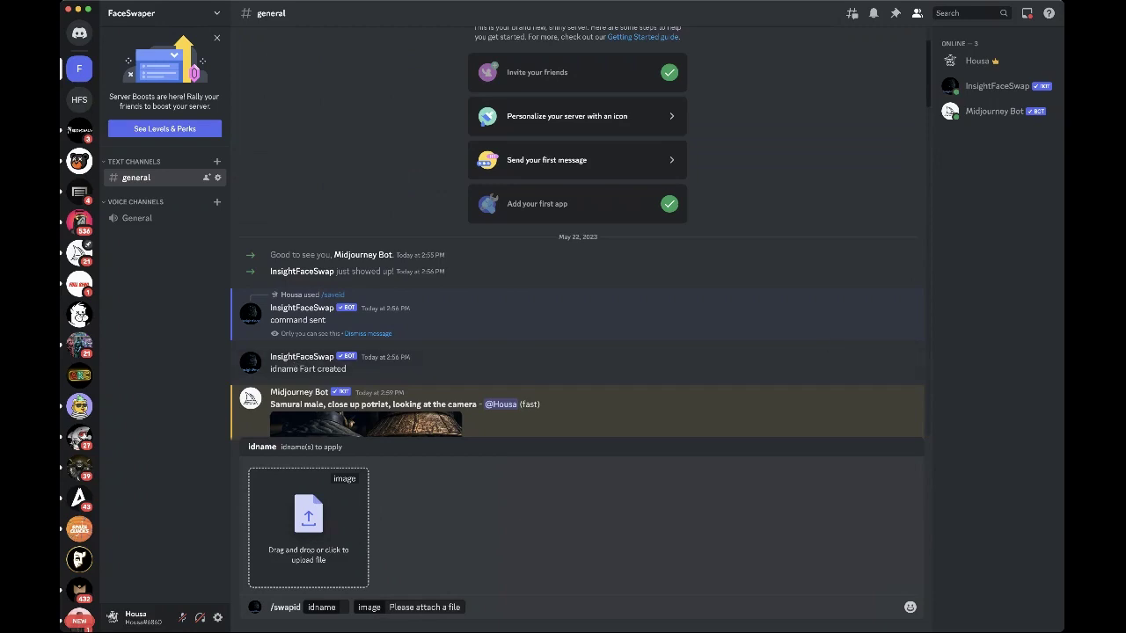
left_click(347, 609)
type("FART")
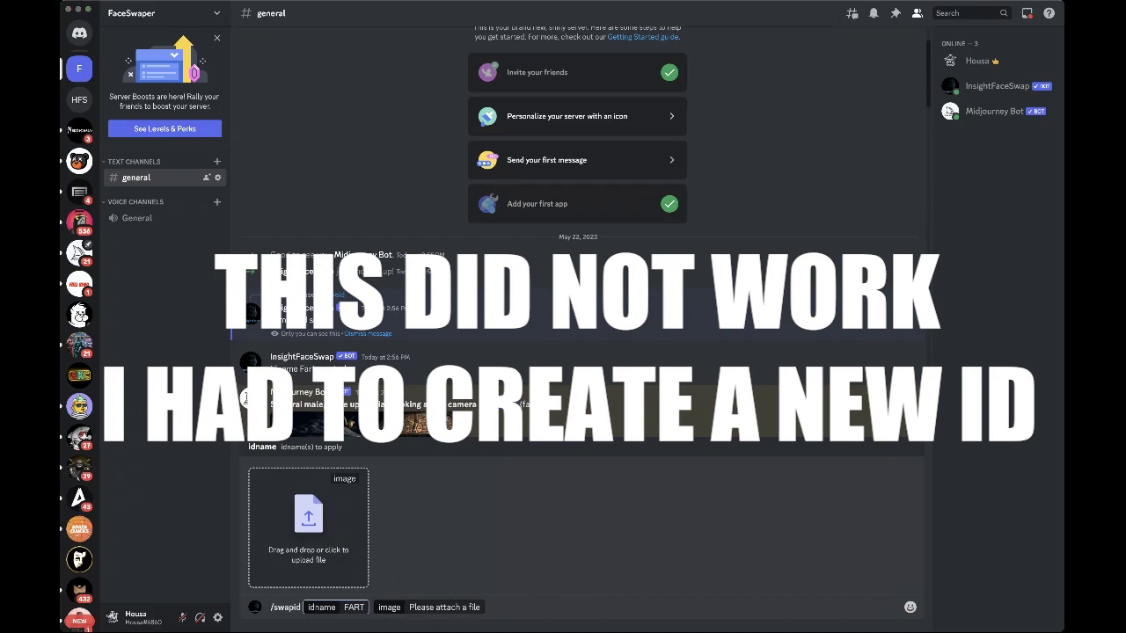
key("Return")
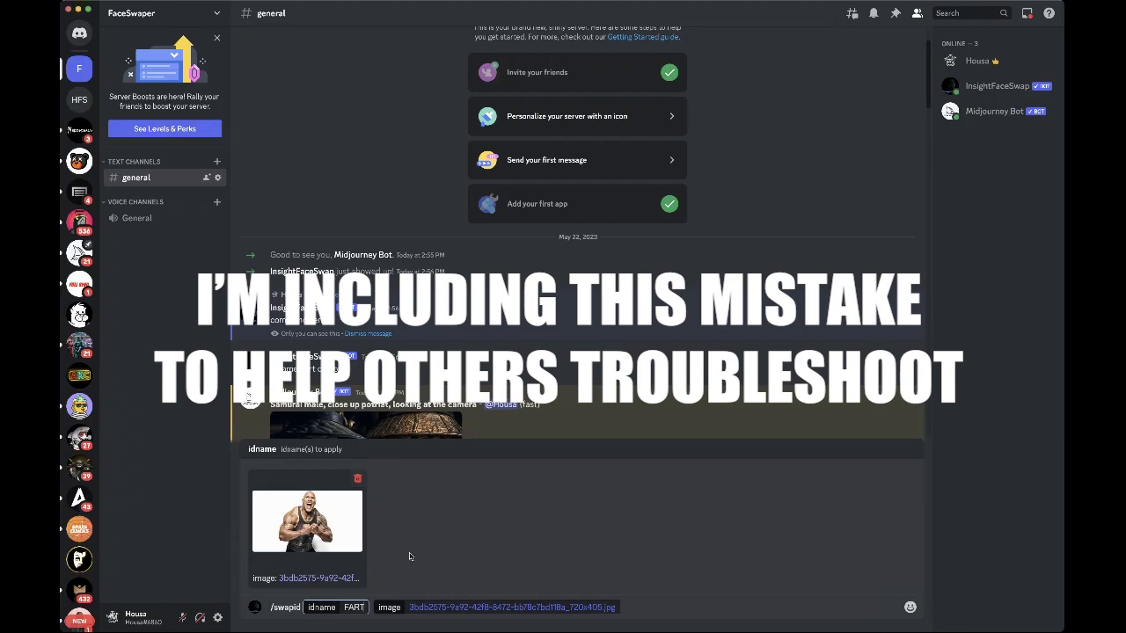
key("Return")
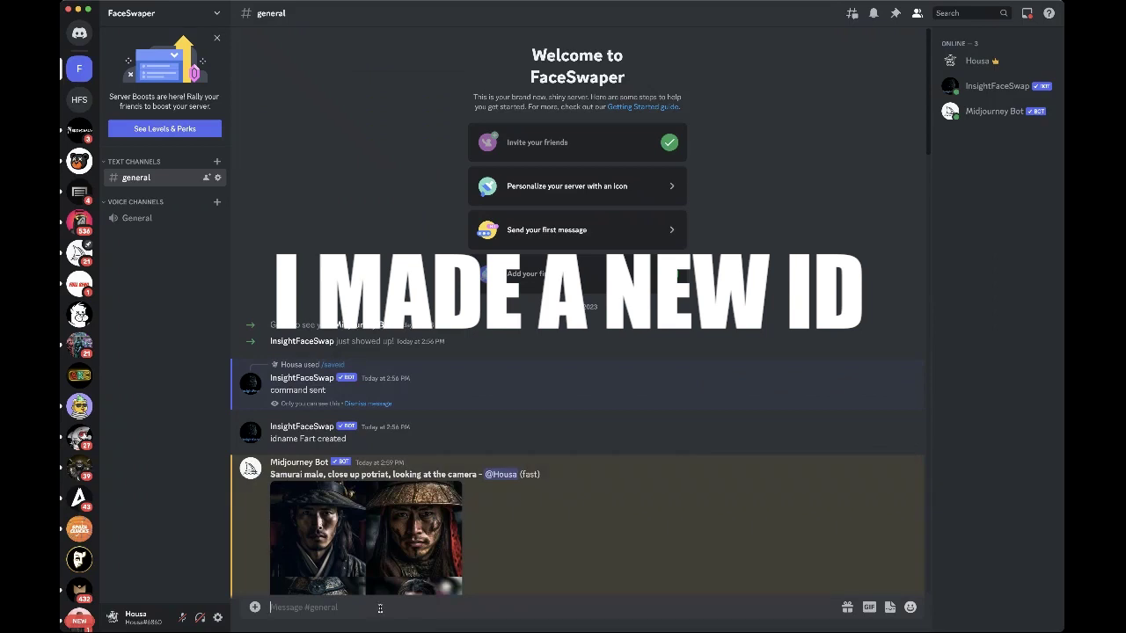
- Save a new face identity with /saveid, attaching IMG_7375.JPG and entering the person's first name as the idname
type("/SAVE")
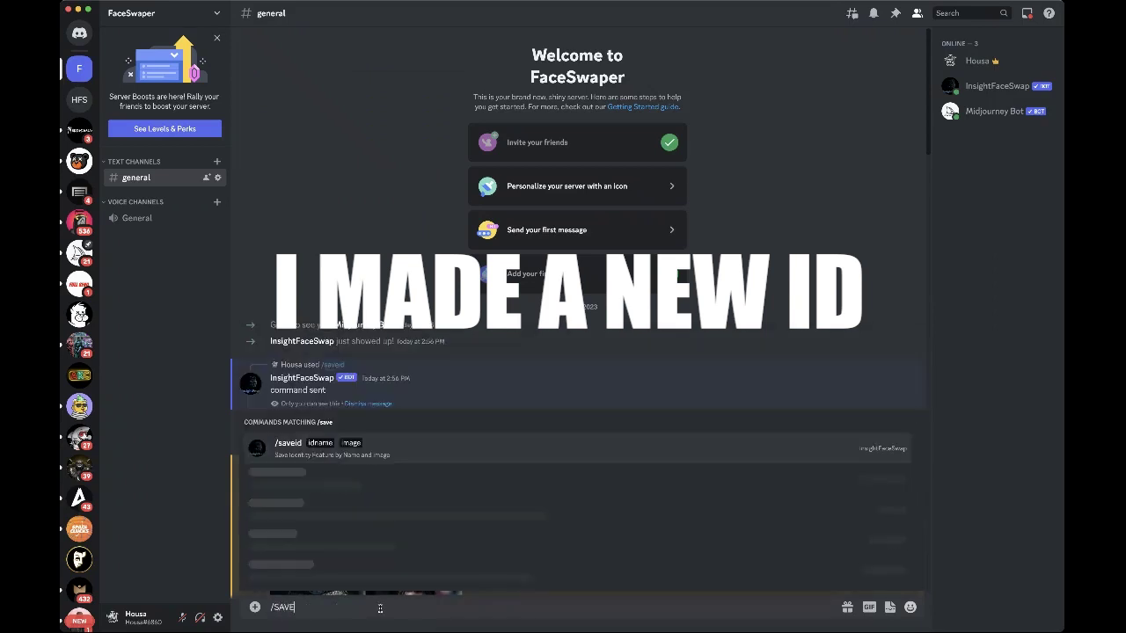
left_click(330, 570)
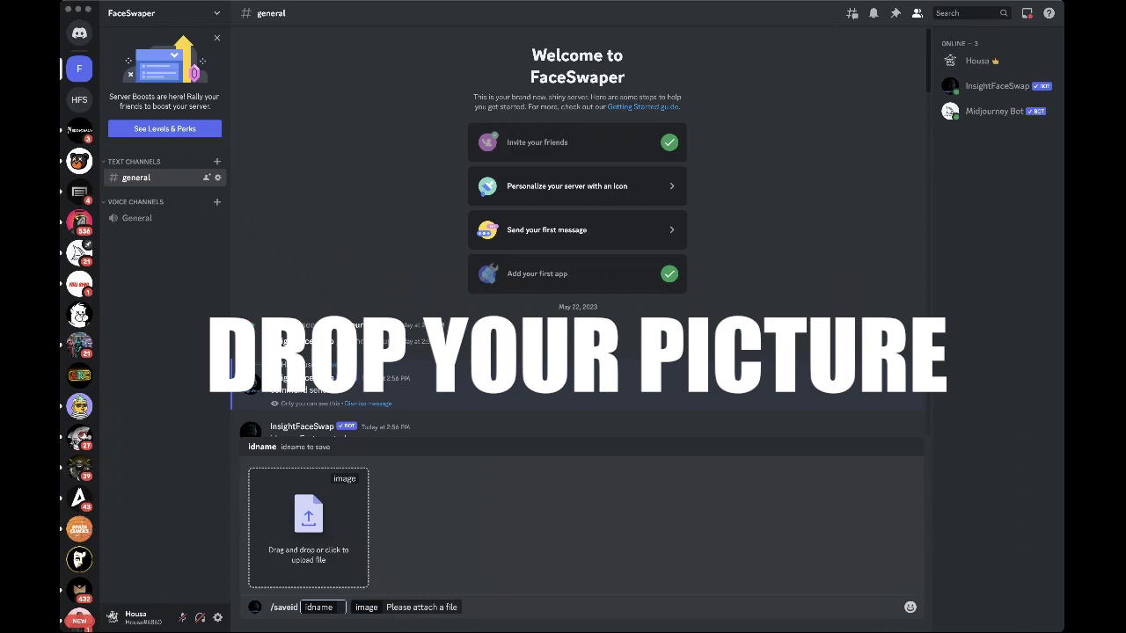
left_click_drag(360, 504, 318, 529)
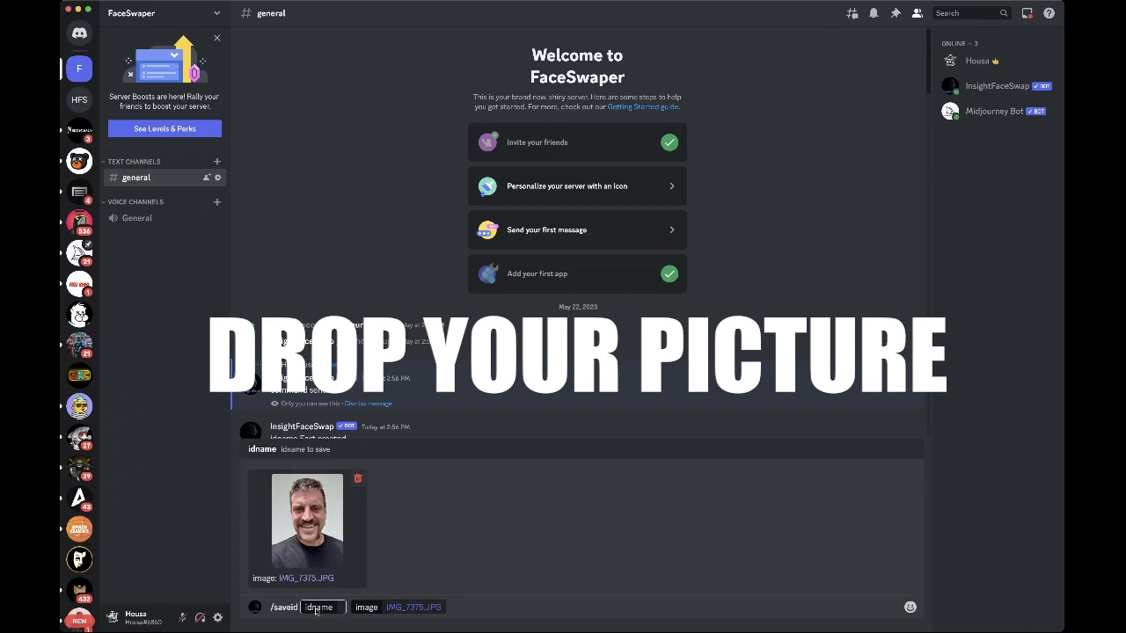
type("RYAN")
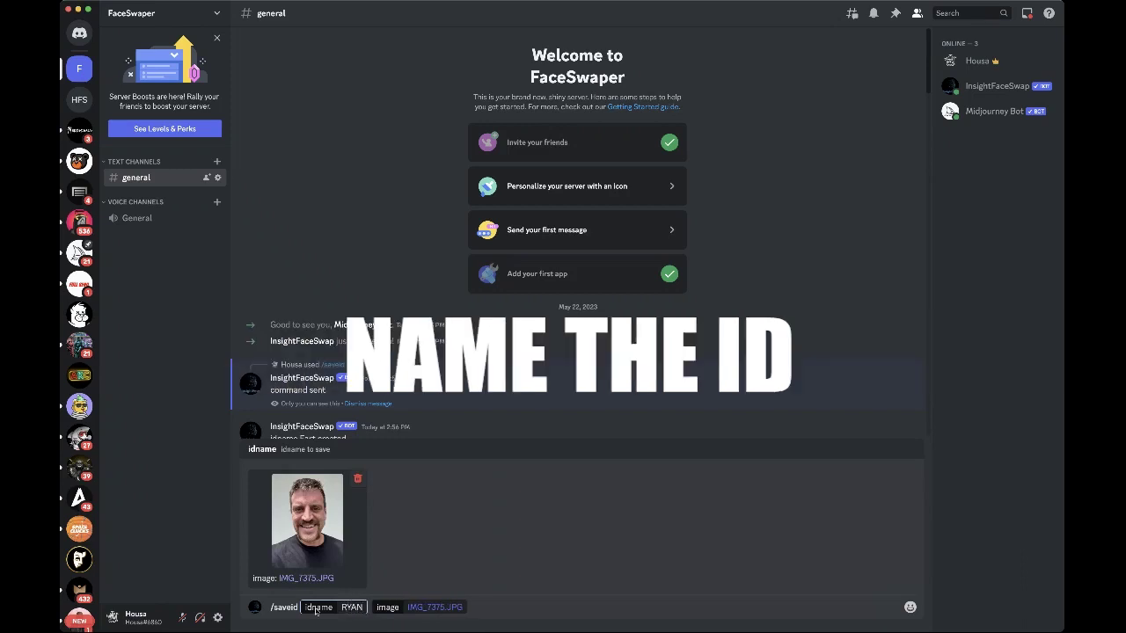
key("Return")
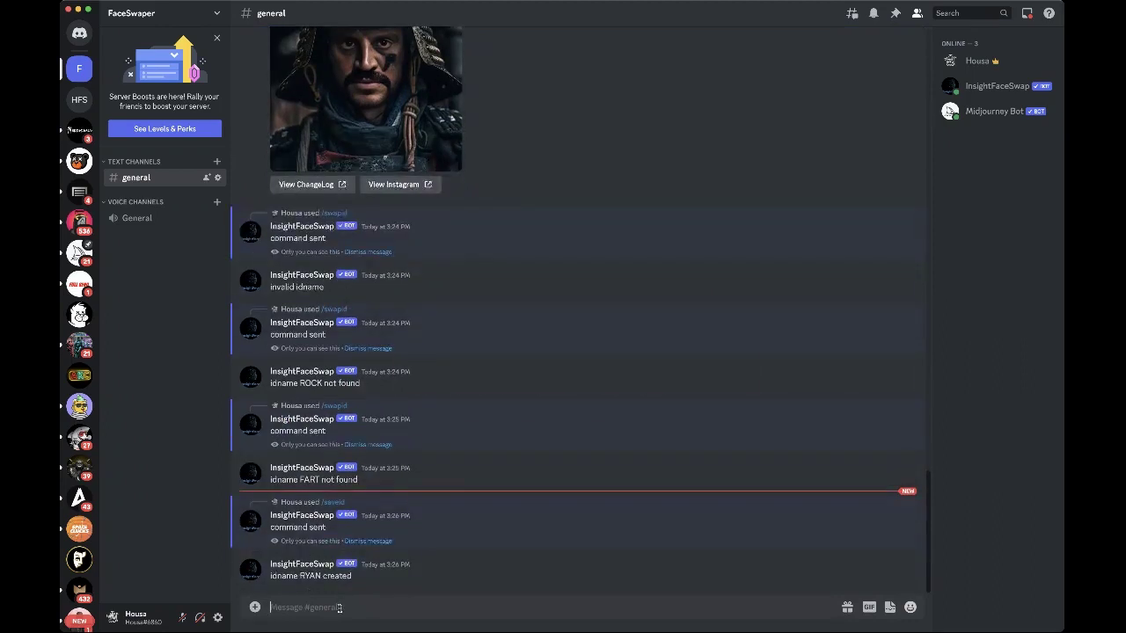
- Run /swapid with the newly saved first-name idname on an attached photo of the muscular man in a black tank top
type("/SWAP")
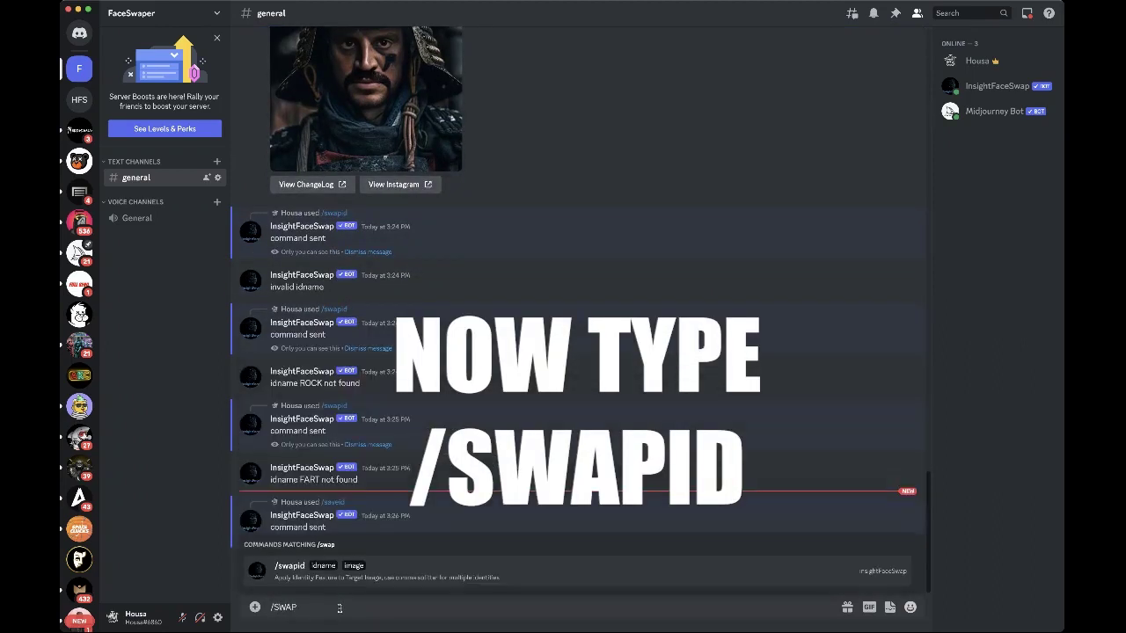
key("Tab")
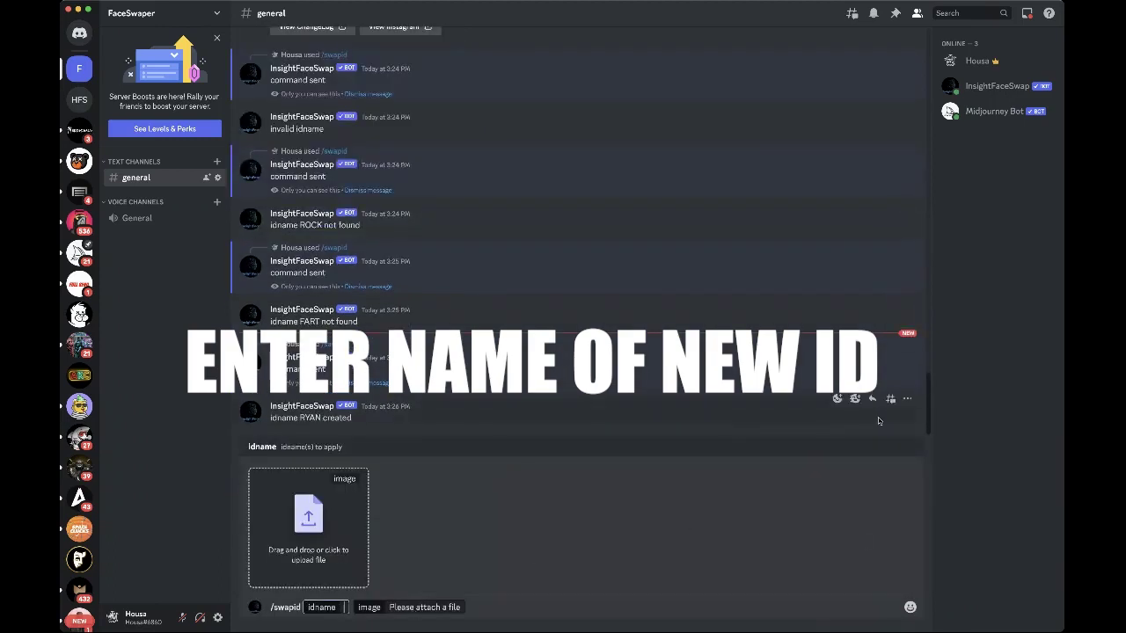
type("RYAN")
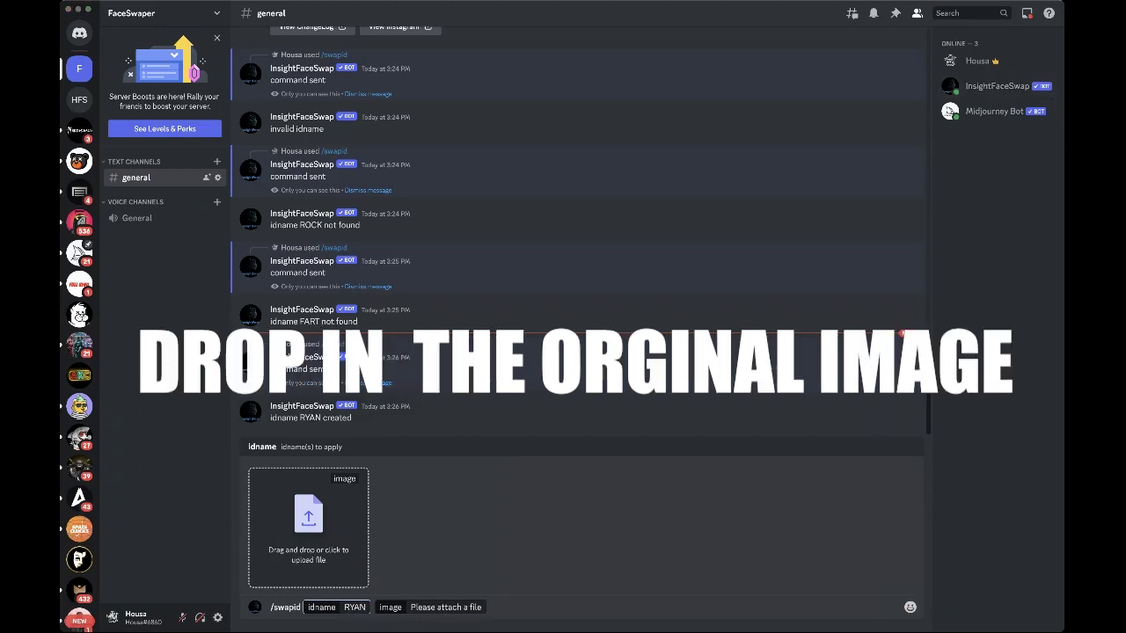
left_click_drag(345, 479, 329, 522)
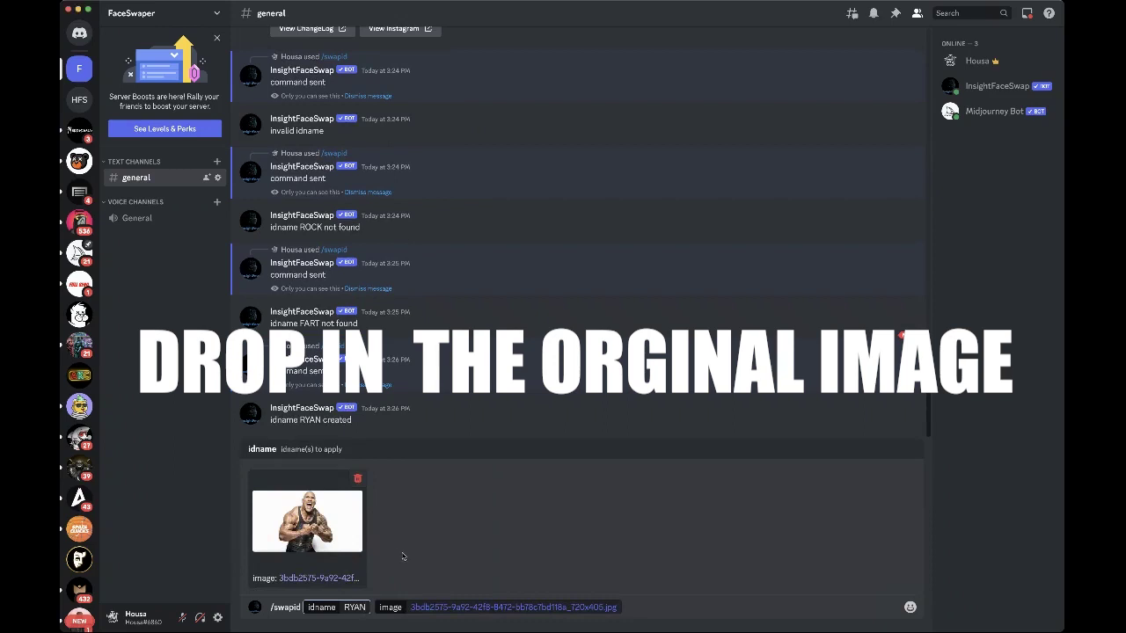
key("Return")
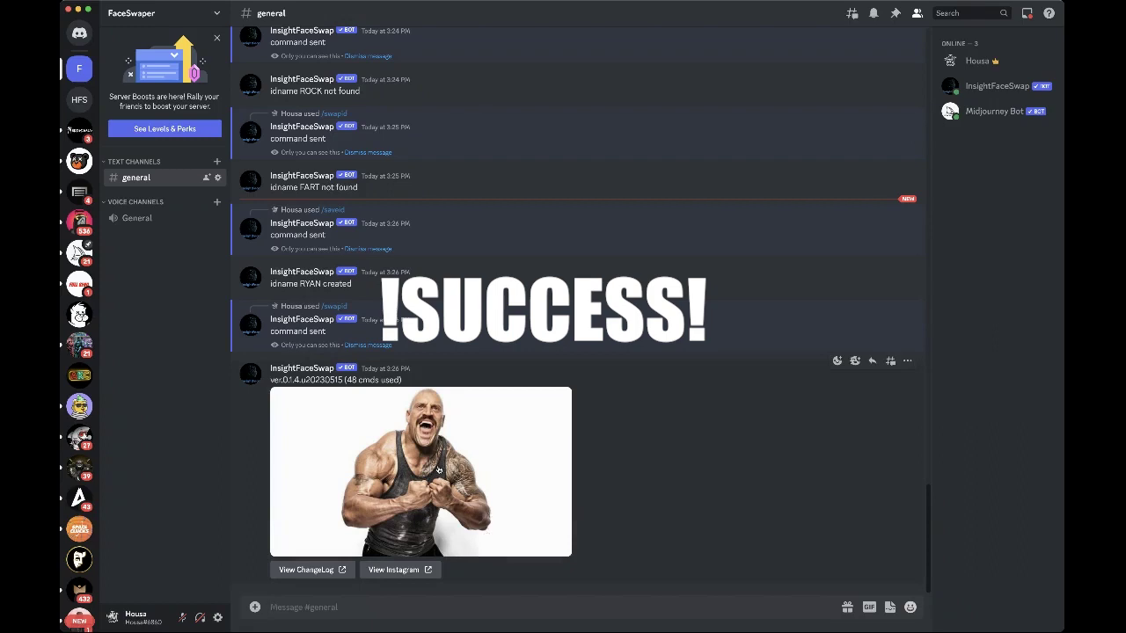
- View the face-swapped photo of the muscular man in the black tank top enlarged and magnified, and close it
left_click(440, 469)
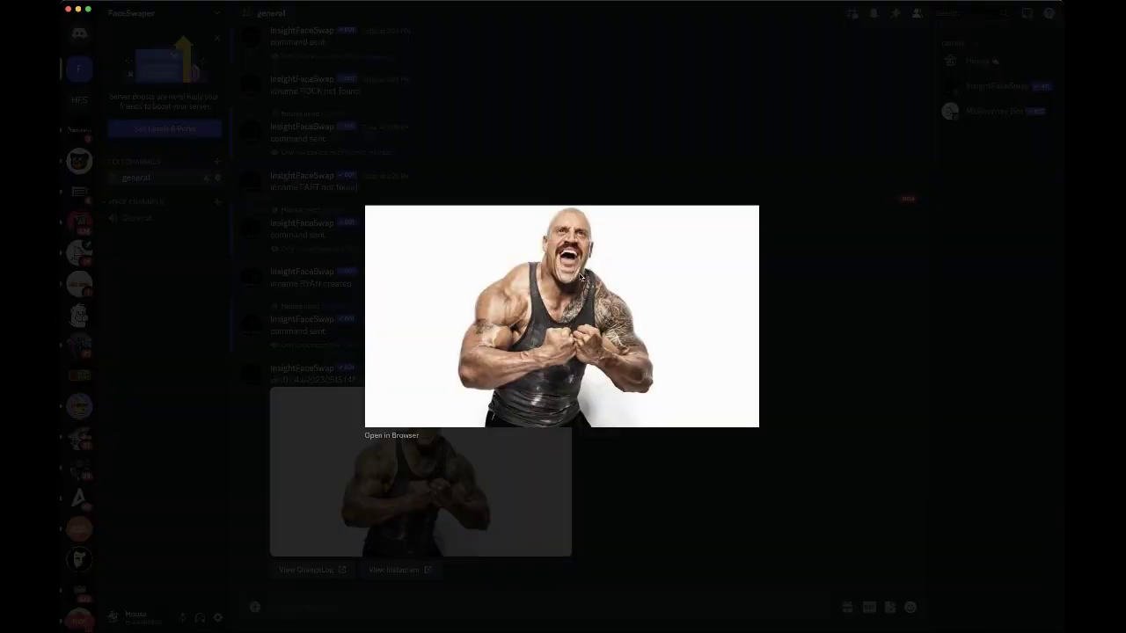
key("super+equal")
key("super+equal")
key("super+equal")
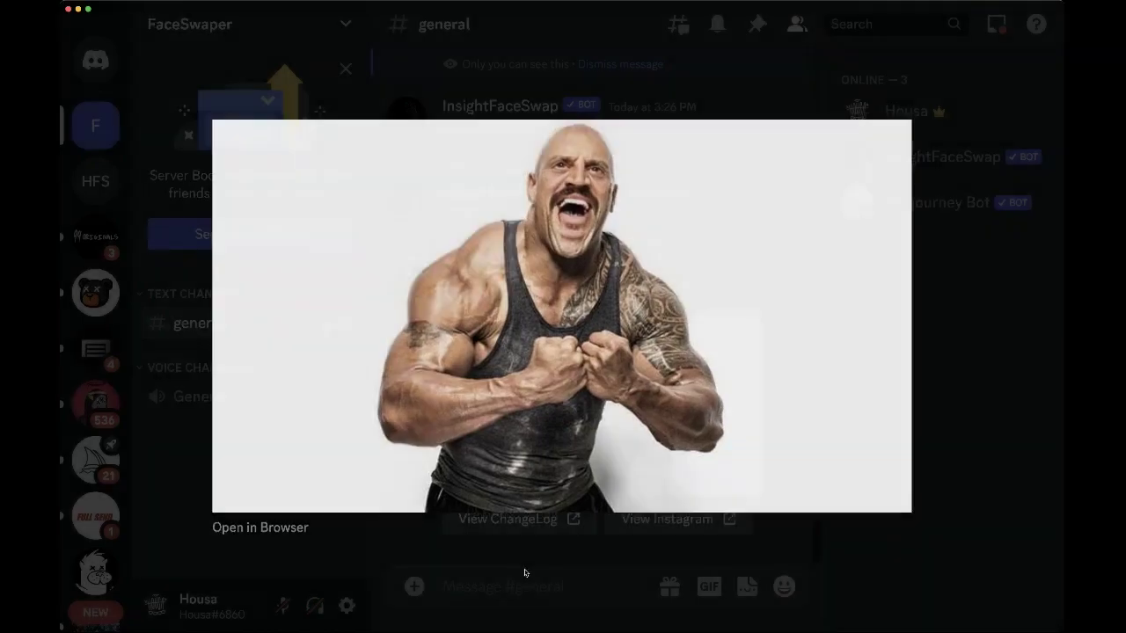
left_click(525, 573)
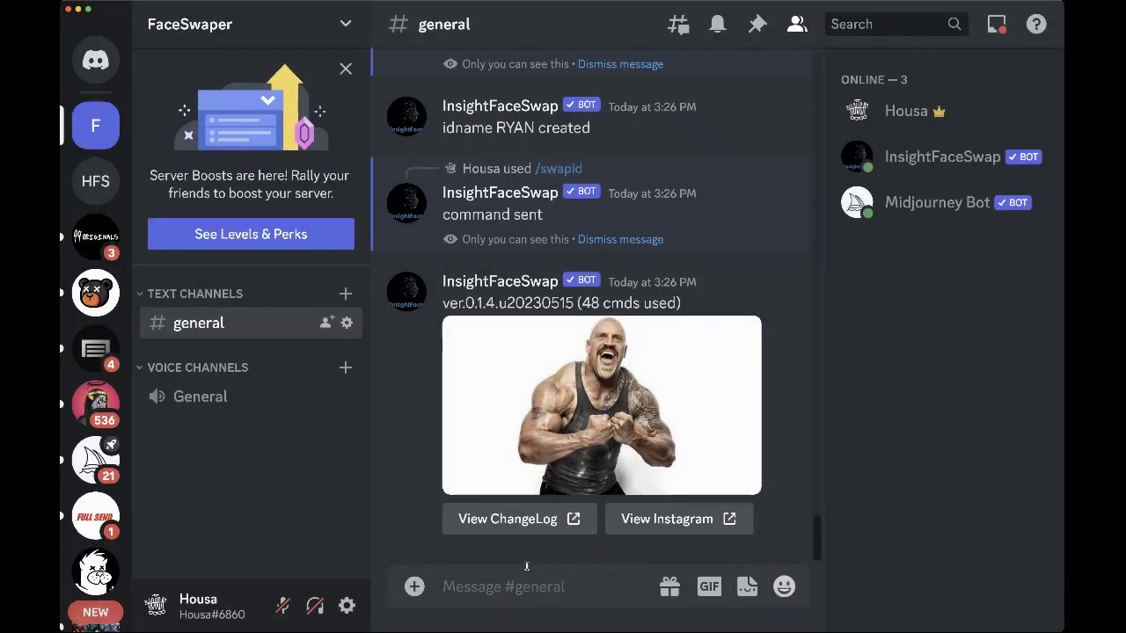
key("super+minus")
key("super+minus")
key("super+minus")
key("super+minus")
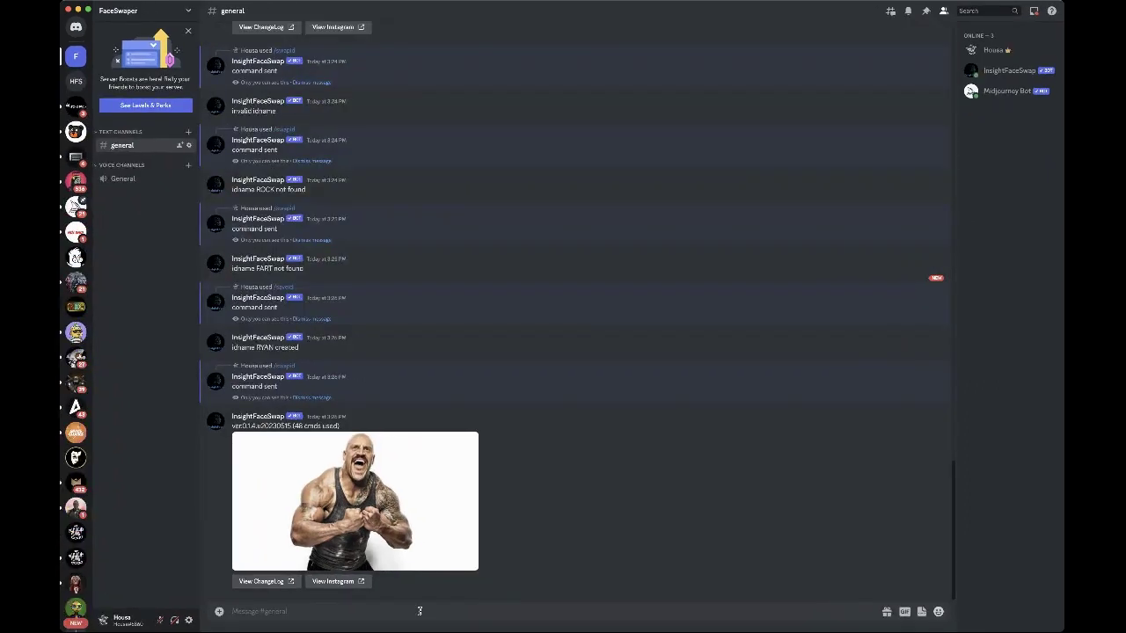
- Run /swapid with the same first-name idname on an attached photo of the smiling man in a red jacket, and view the result enlarged
type("/SA")
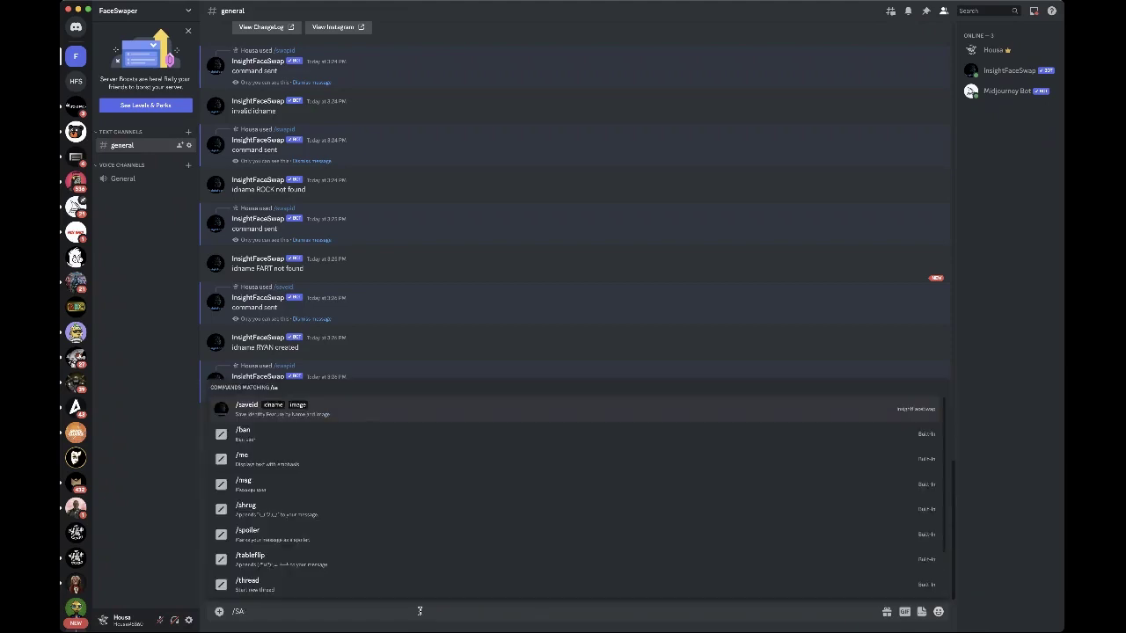
key("BackSpace")
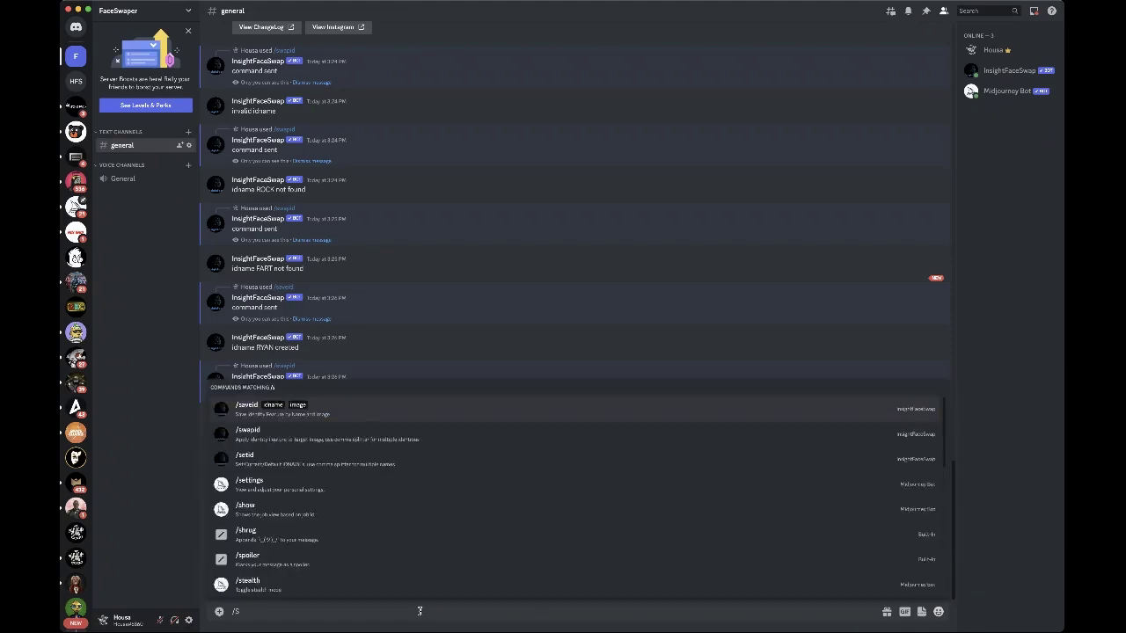
type("WAP")
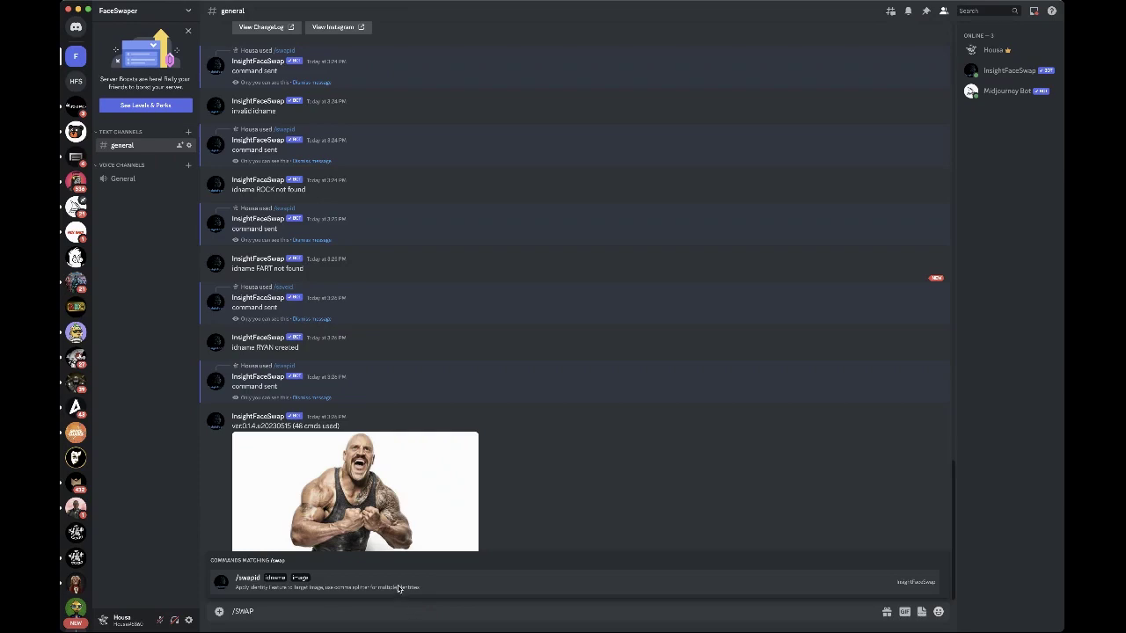
left_click(398, 588)
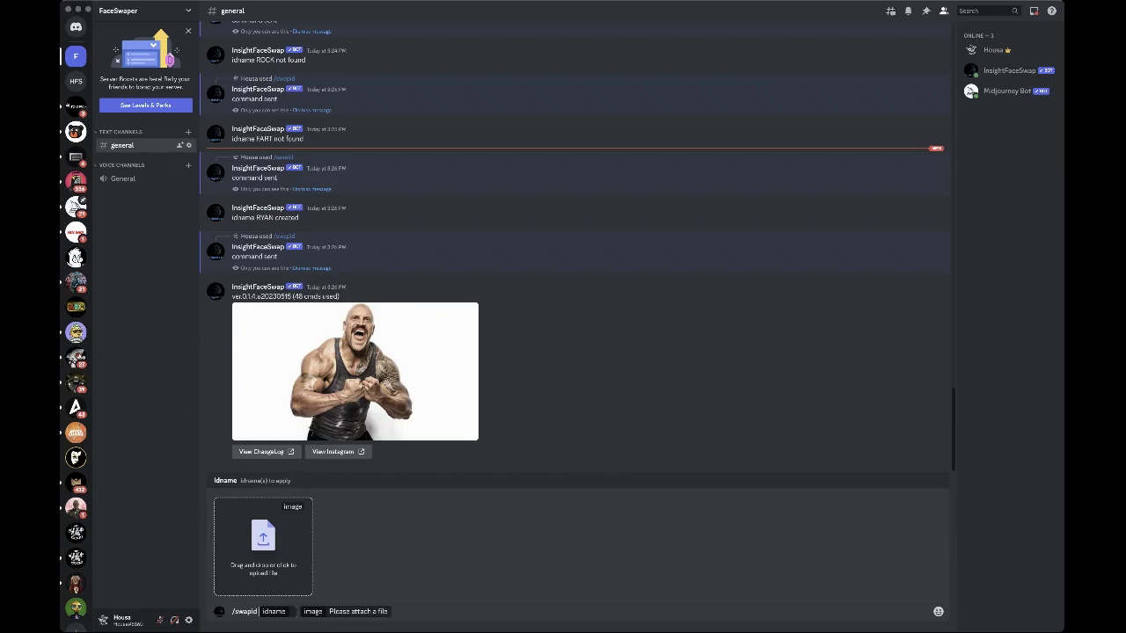
left_click_drag(387, 540, 241, 551)
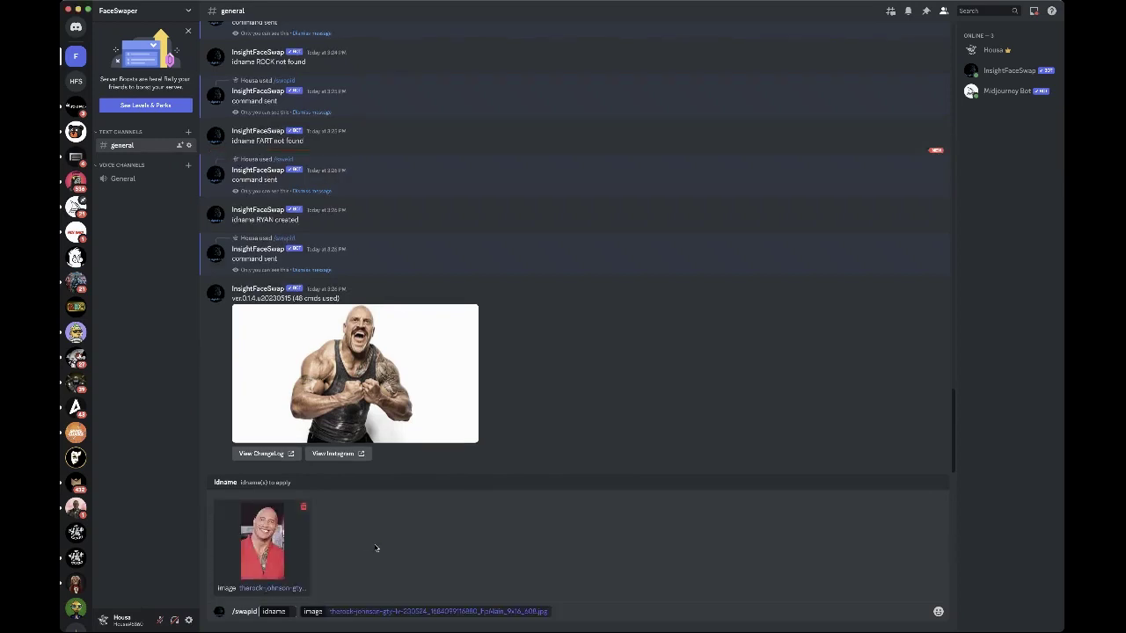
type("RYAN")
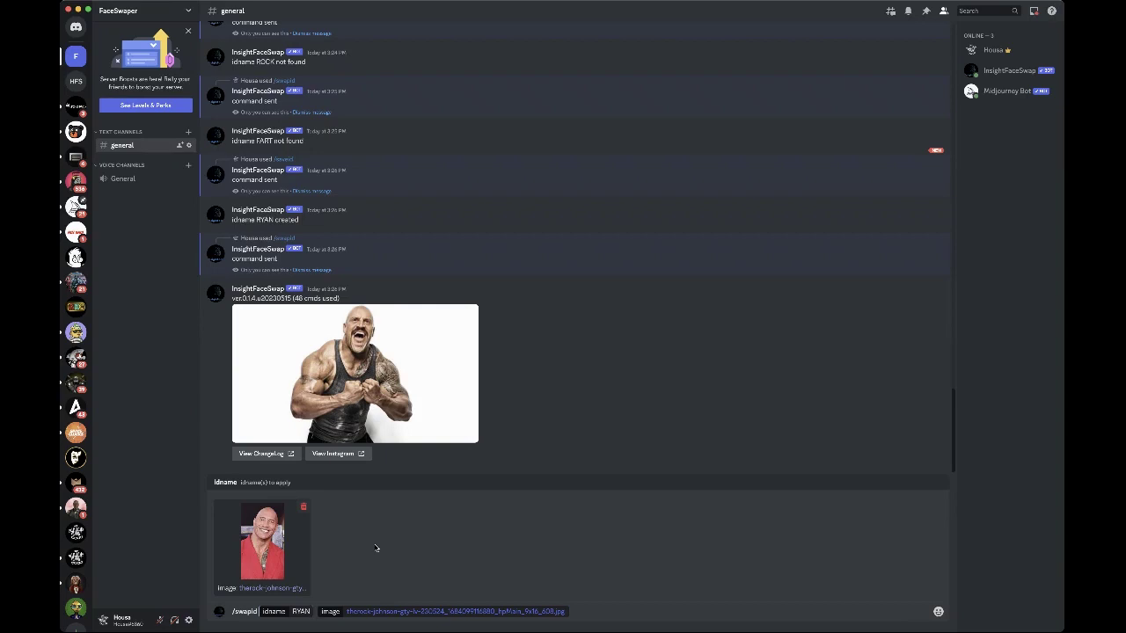
key("Return")
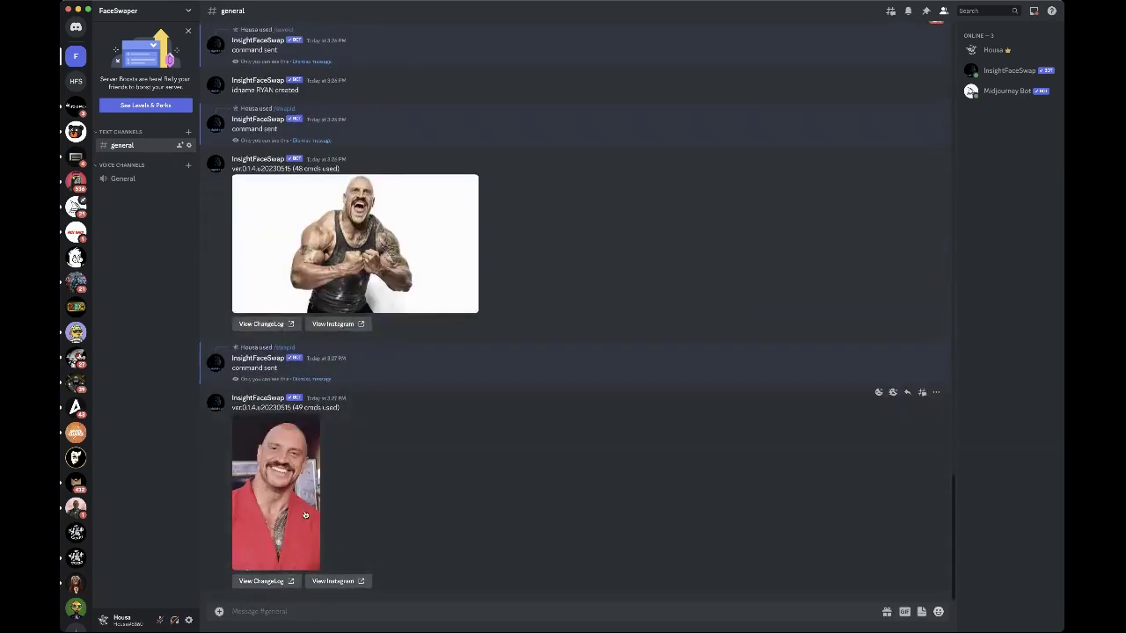
left_click(293, 504)
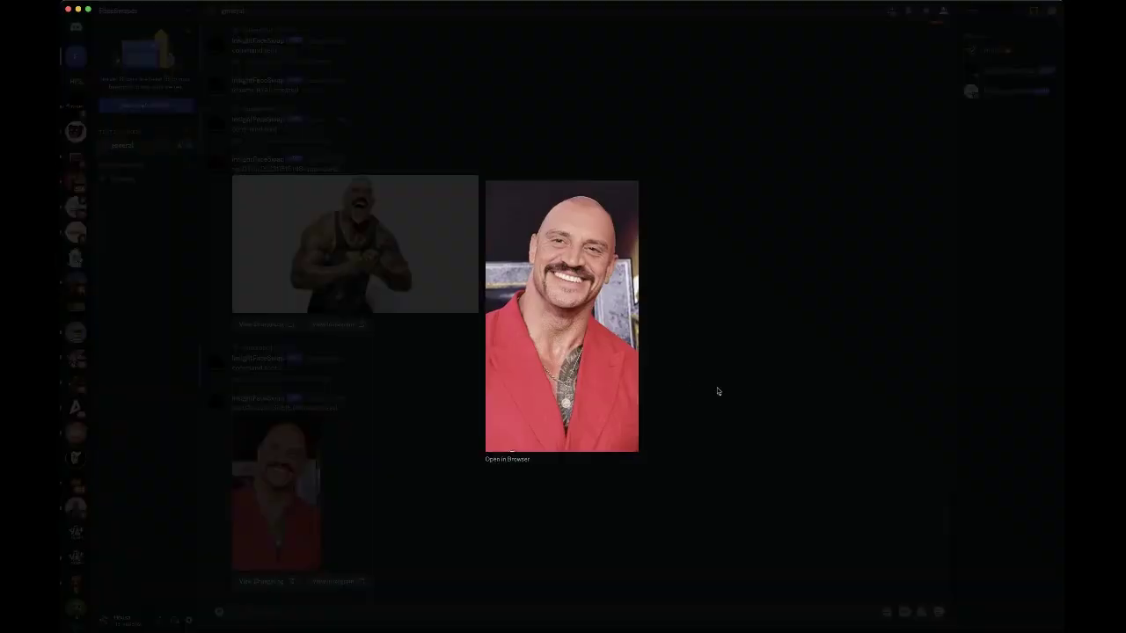